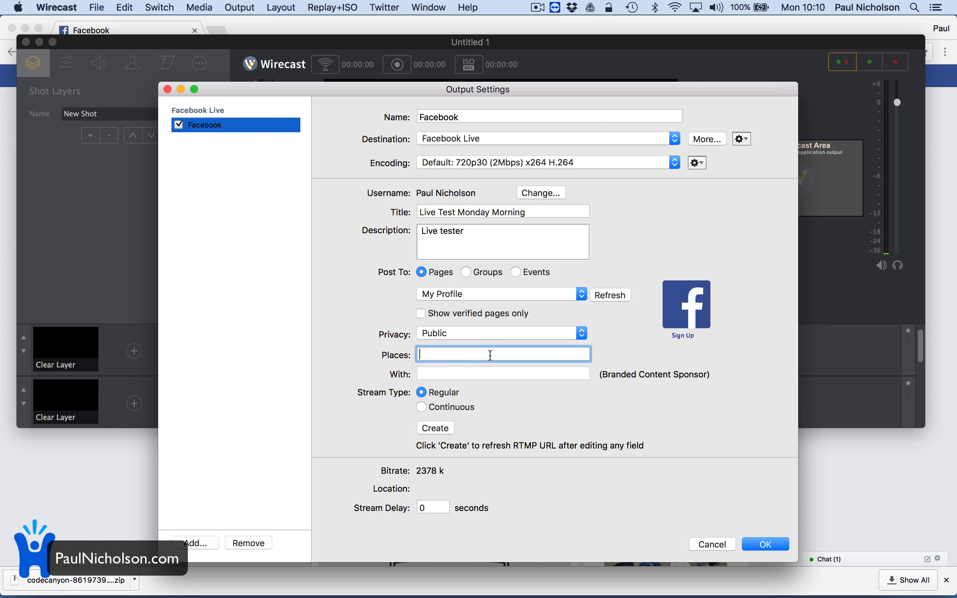
# - Set the Facebook stream's place to 'Doncaster - City' and save the output settings
pyautogui.write('Donca')
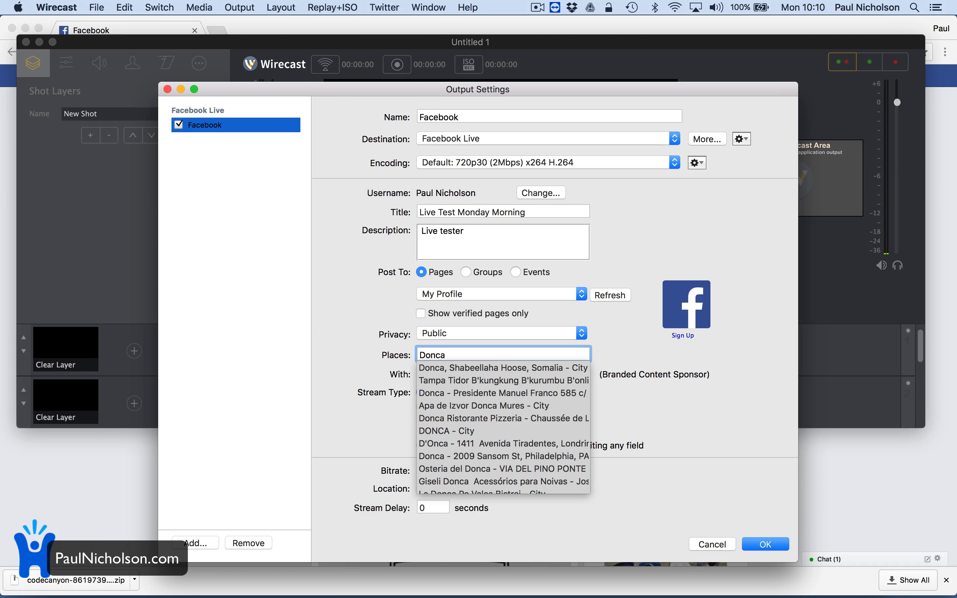
pyautogui.write('ster')
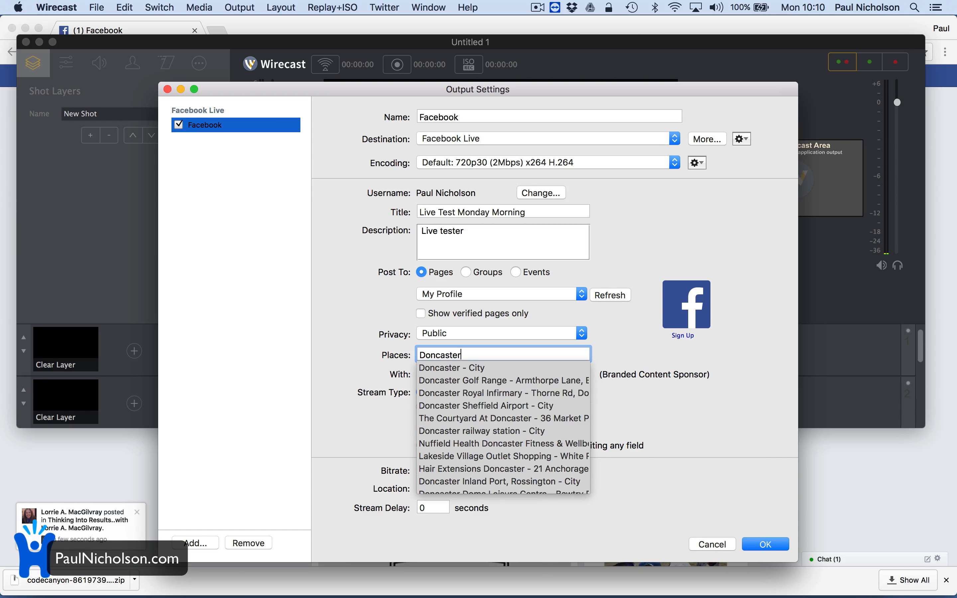
pyautogui.click(491, 367)
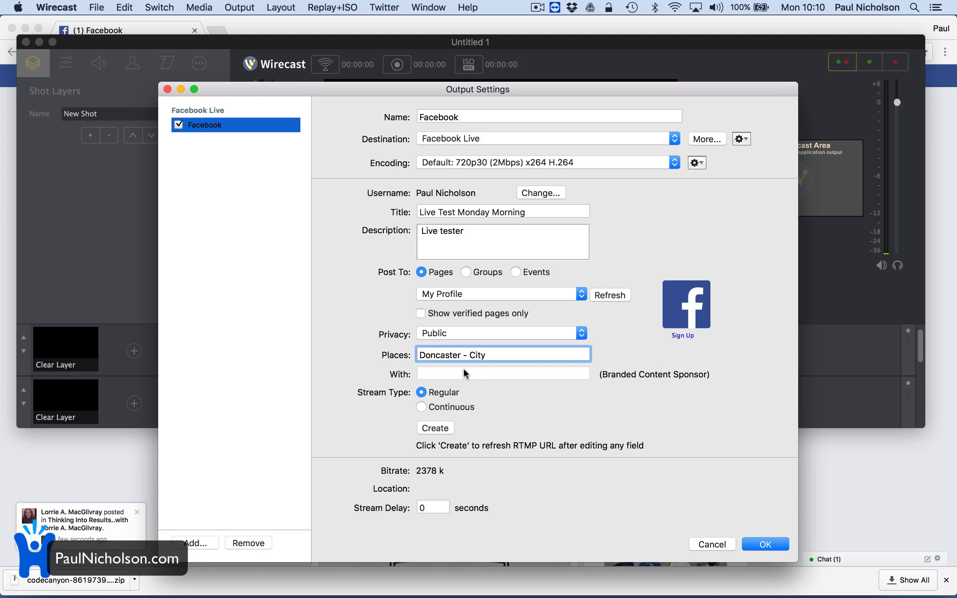
pyautogui.press('Tab')
pyautogui.press('Tab')
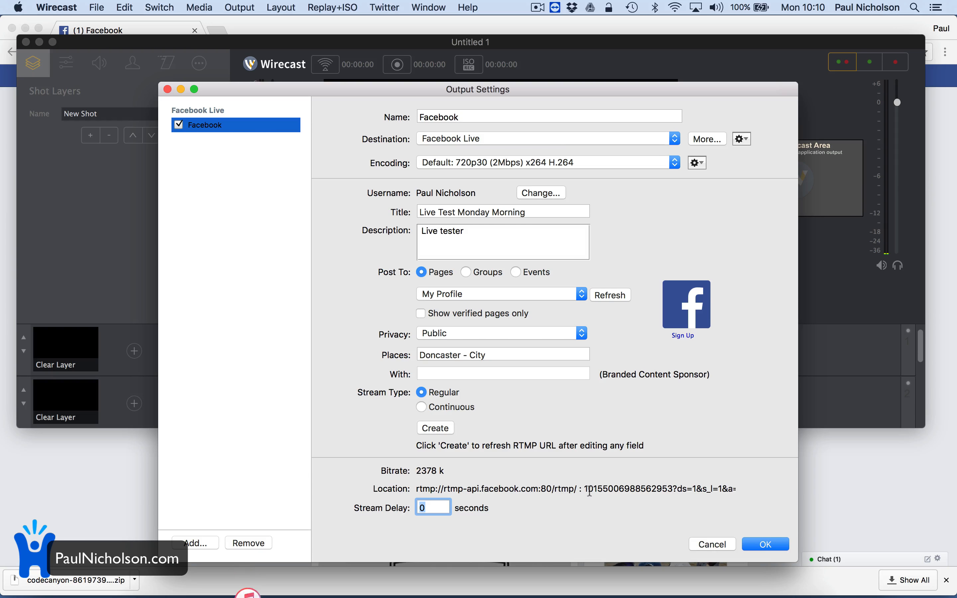
pyautogui.click(755, 543)
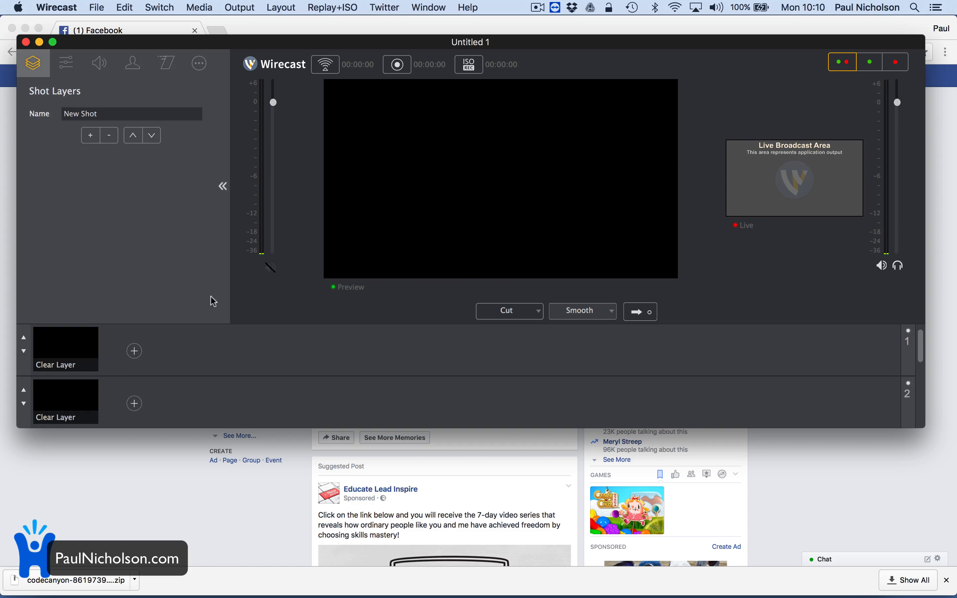
# - Load the 'How to import YouTube videos' PNG thumbnail from Downloads as a layer 1 shot
pyautogui.click(134, 351)
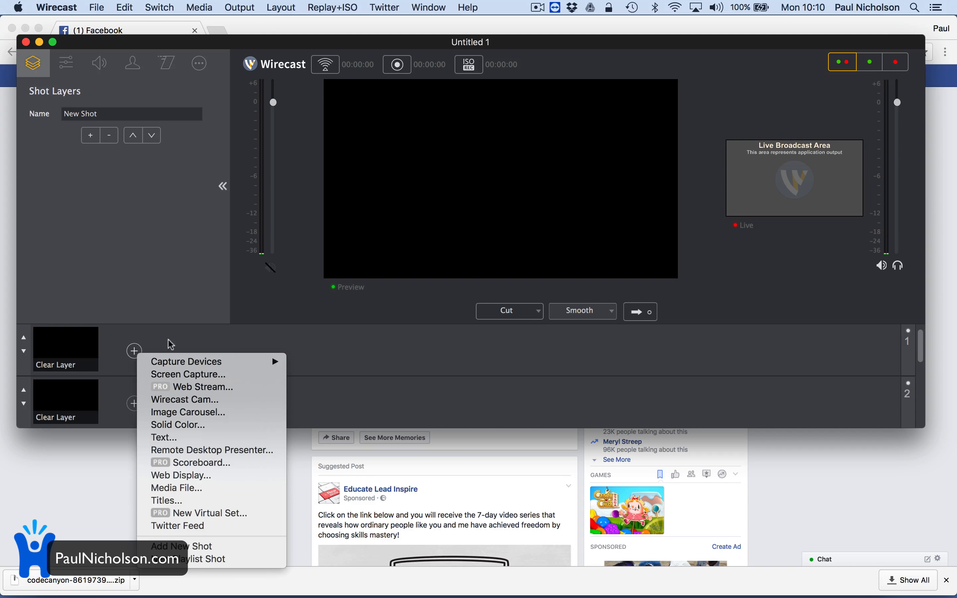
pyautogui.click(170, 340)
pyautogui.click(135, 351)
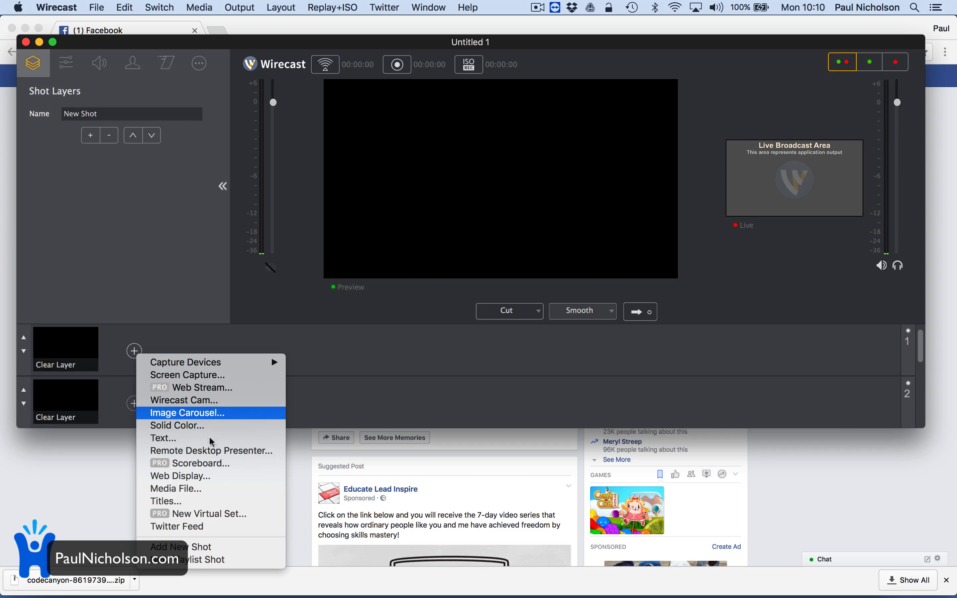
pyautogui.click(243, 487)
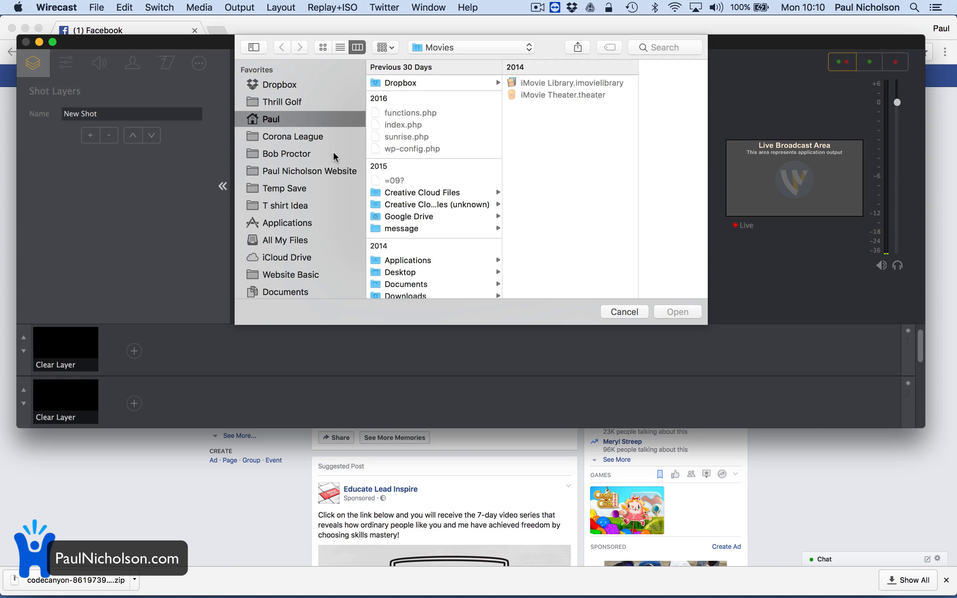
pyautogui.scroll(-10, 320, 278)
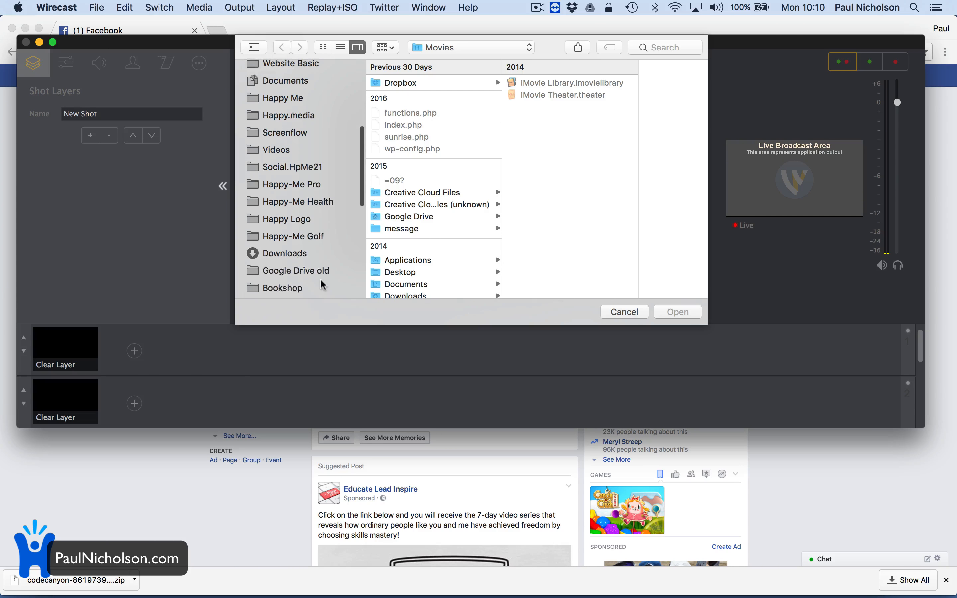
pyautogui.click(308, 197)
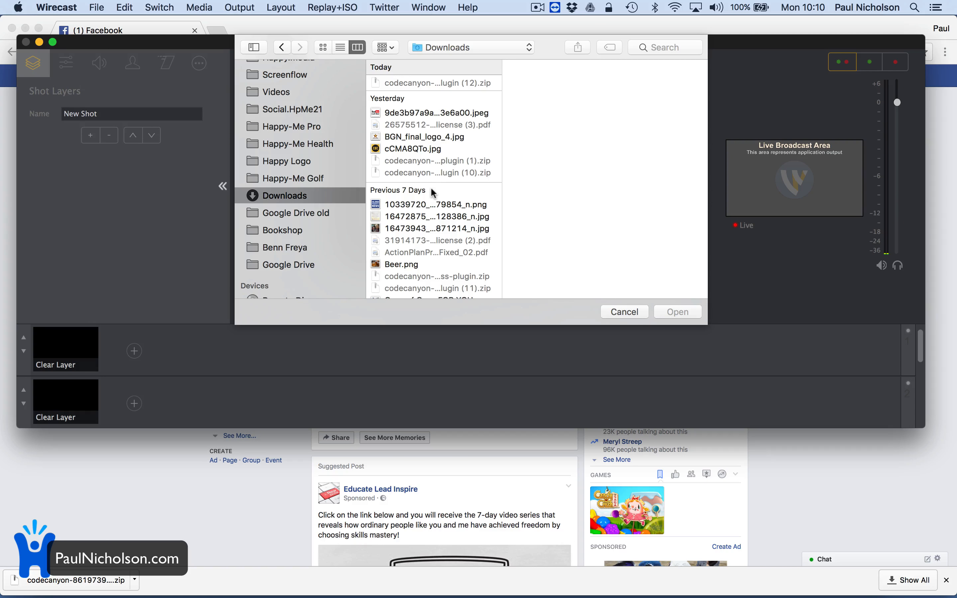
pyautogui.scroll(-10, 443, 162)
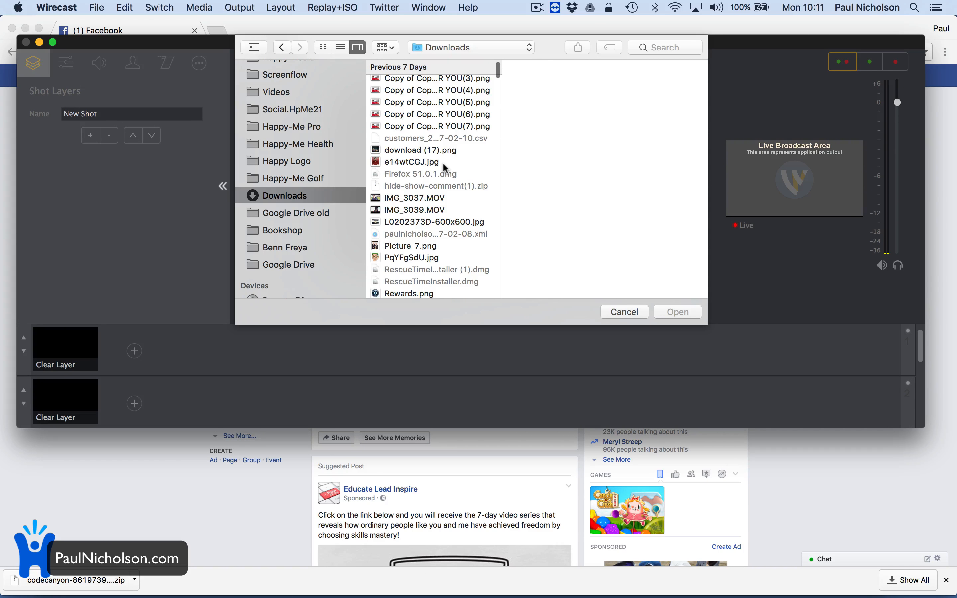
pyautogui.click(445, 127)
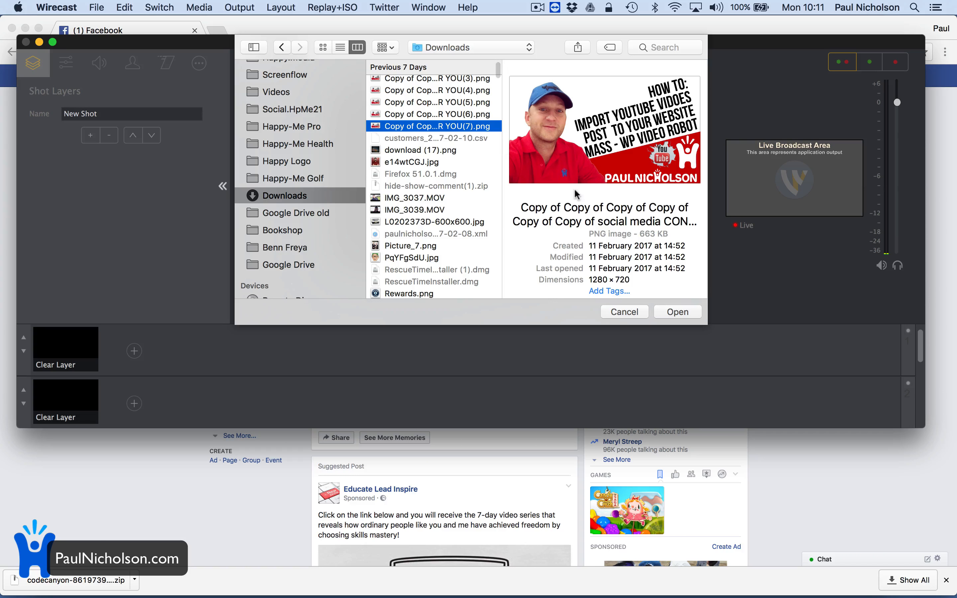
pyautogui.click(678, 312)
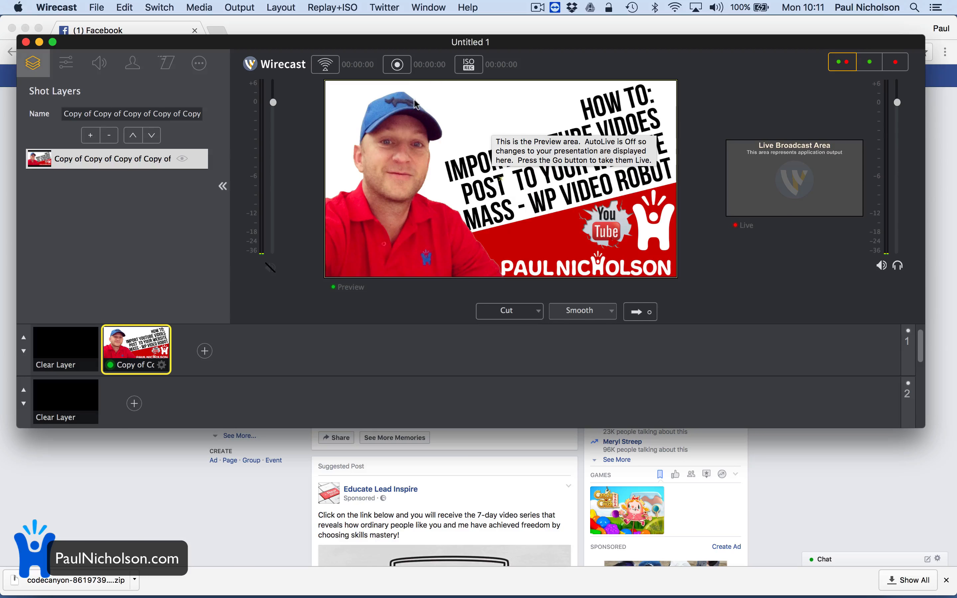
# - Start streaming from Wirecast to Facebook
pyautogui.click(398, 64)
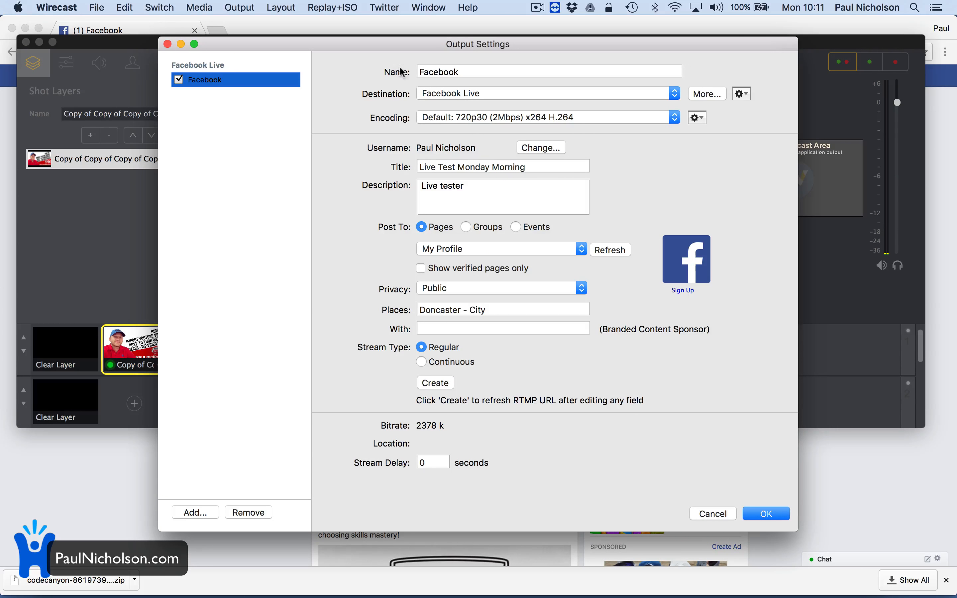
pyautogui.click(712, 513)
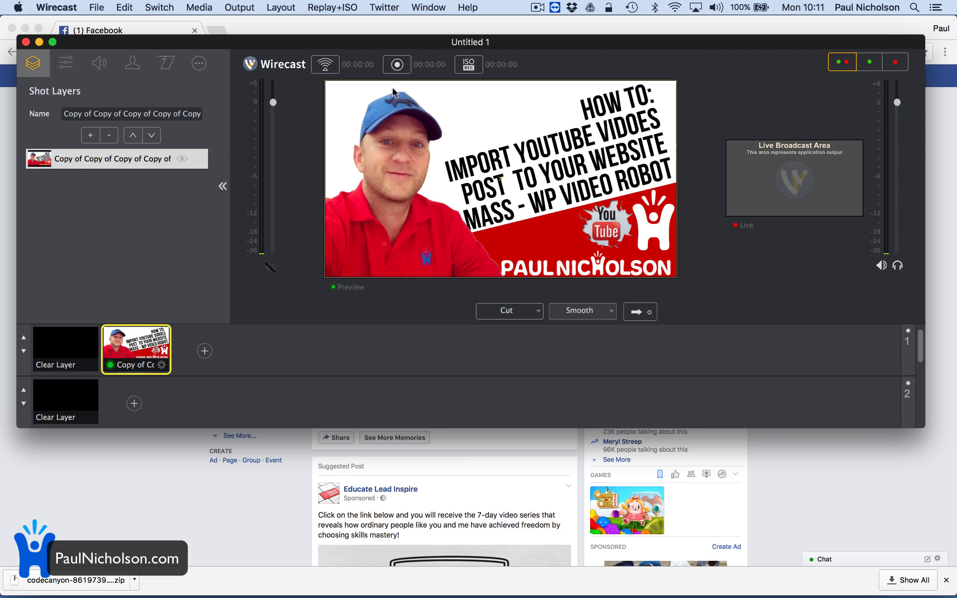
pyautogui.click(325, 65)
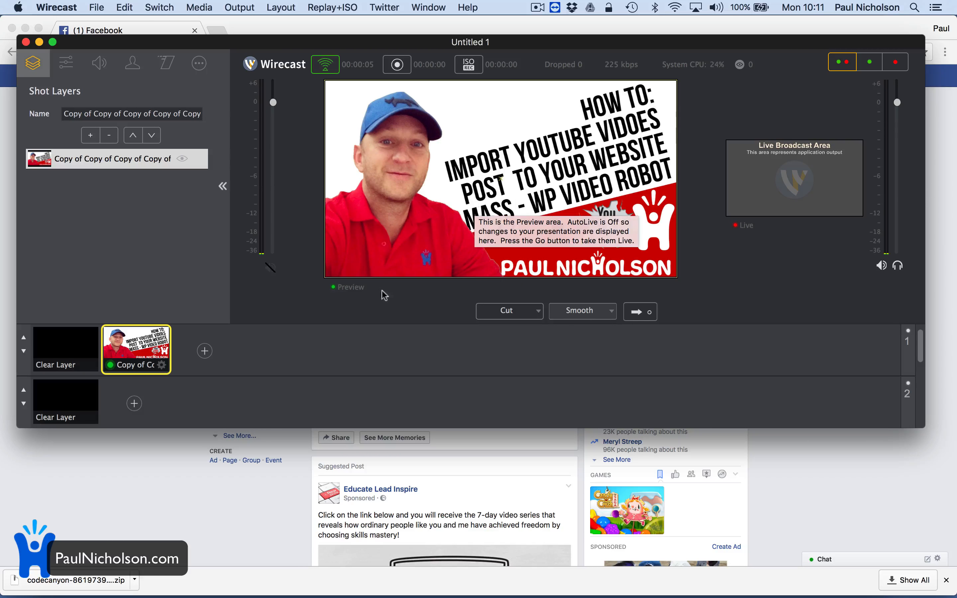
# - In Chrome, open the Facebook profile and scroll to the new live post
pyautogui.click(222, 490)
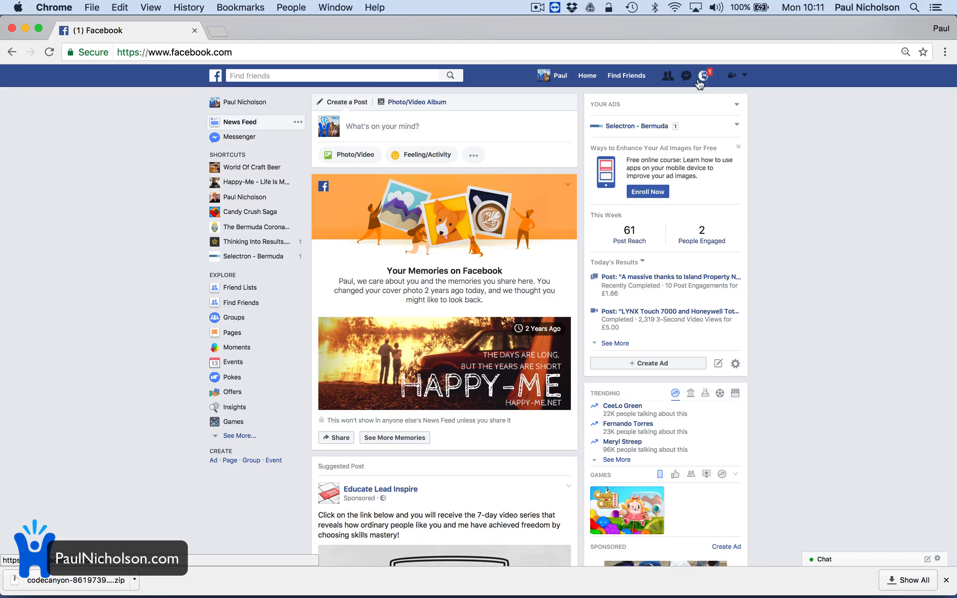
pyautogui.click(238, 102)
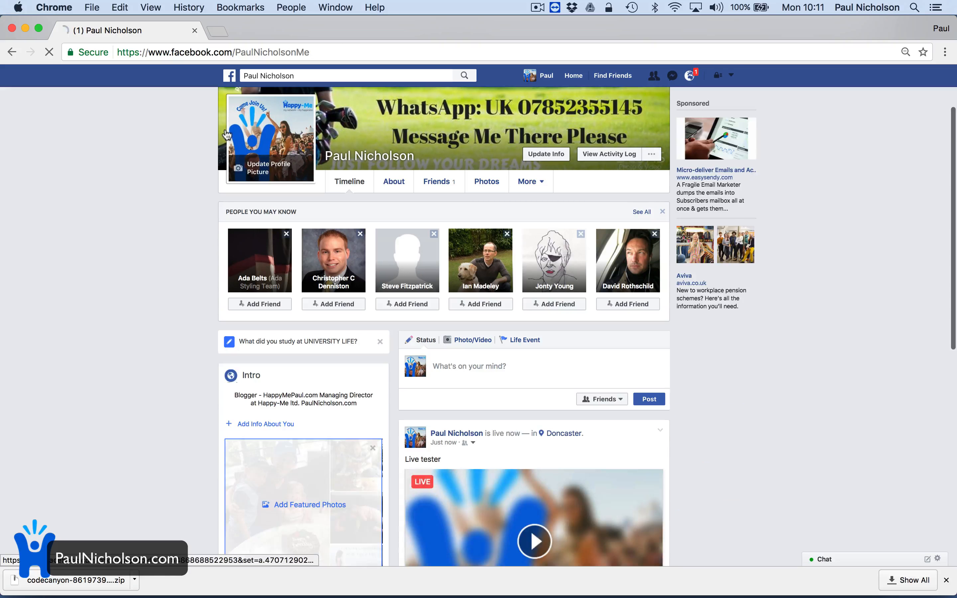
pyautogui.scroll(-5, 209, 234)
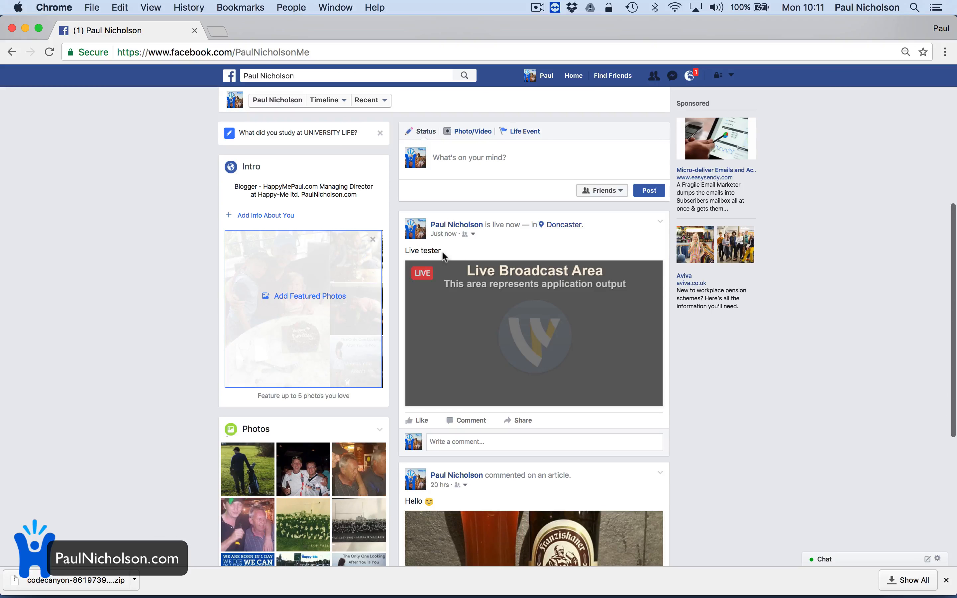
pyautogui.moveTo(573, 596)
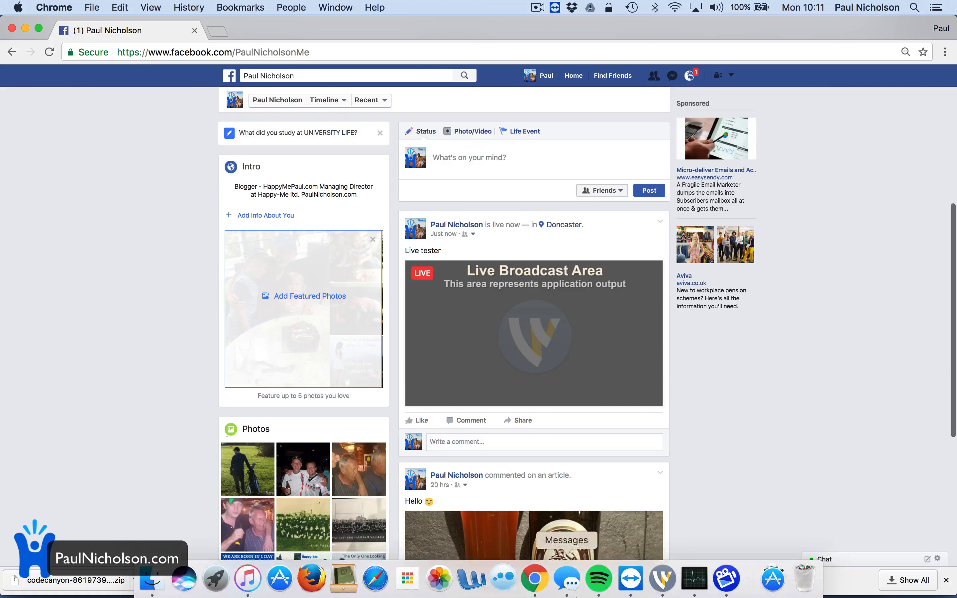
pyautogui.click(662, 578)
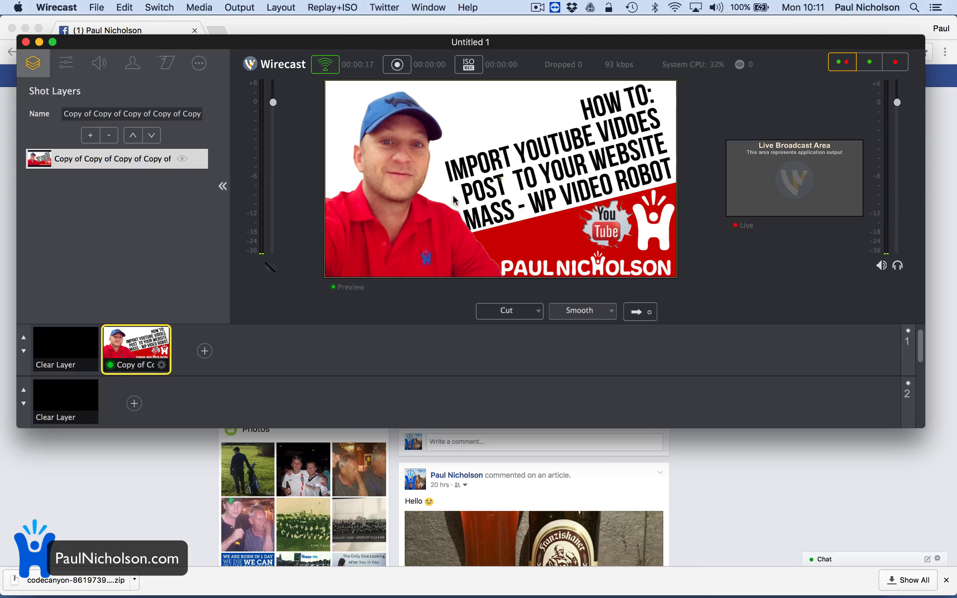
# - Send the thumbnail shot live and unmute it on the Facebook 'Live tester' post
pyautogui.click(641, 312)
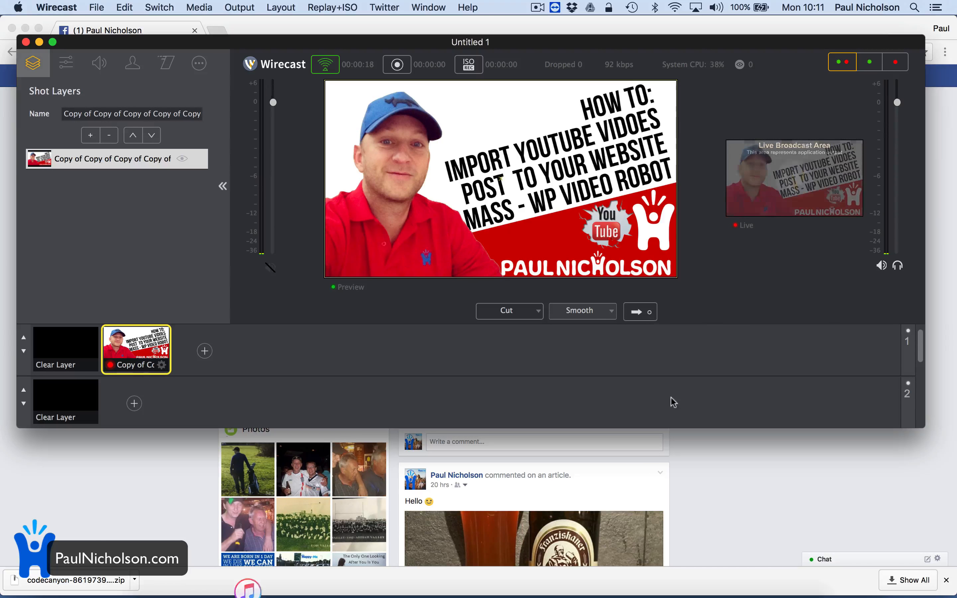
pyautogui.click(771, 494)
pyautogui.moveTo(535, 320)
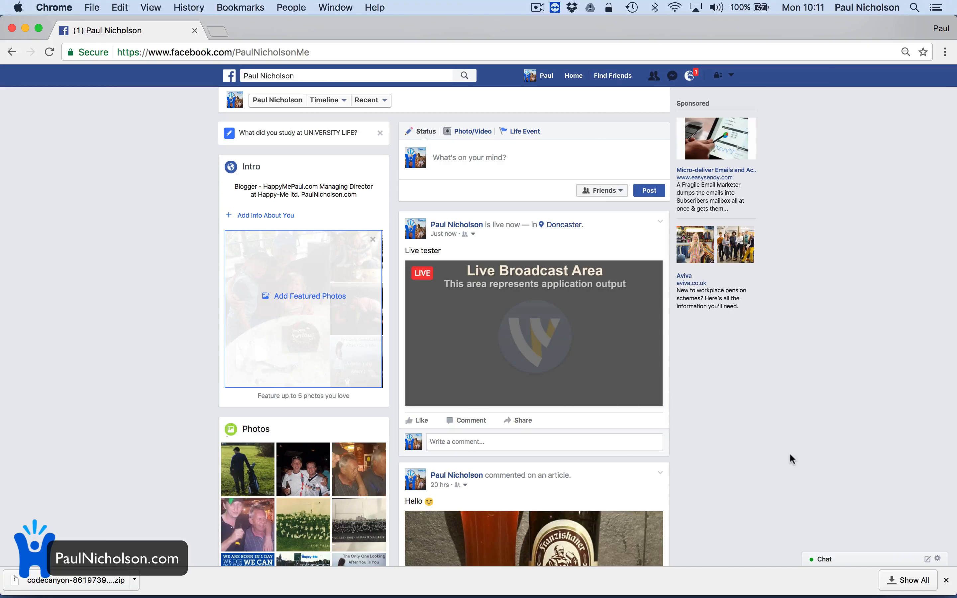
pyautogui.click(609, 400)
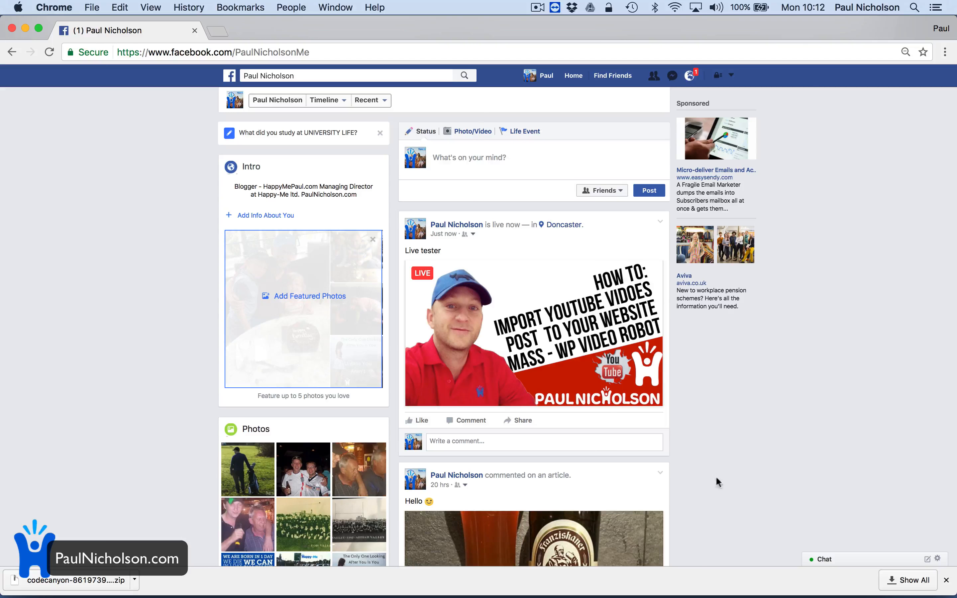
pyautogui.moveTo(662, 590)
pyautogui.moveTo(694, 592)
pyautogui.click(663, 590)
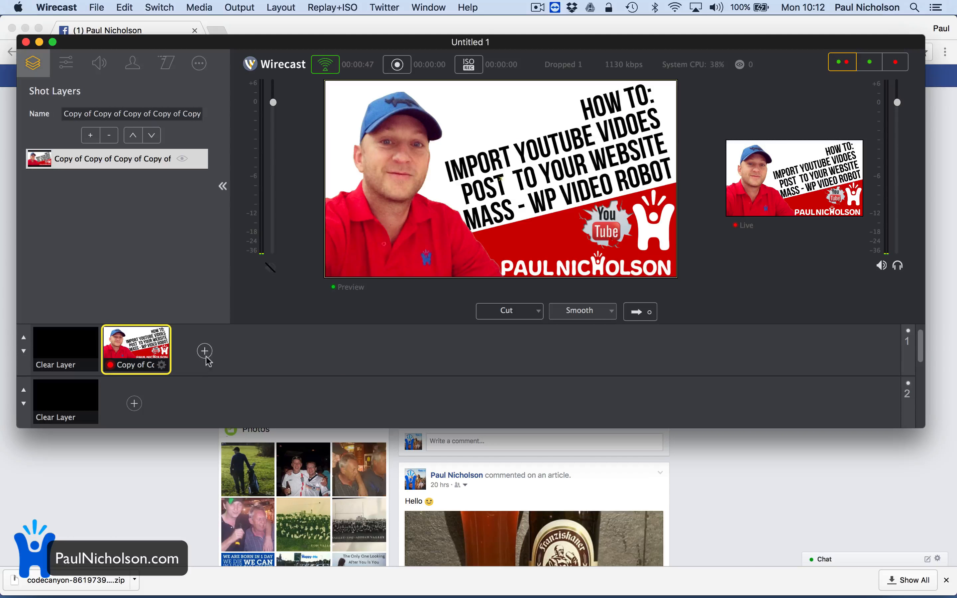
# - Load WOCB Facebook Comments.mp4 from the Videos > WOCB folder as a layer 2 shot
pyautogui.click(134, 403)
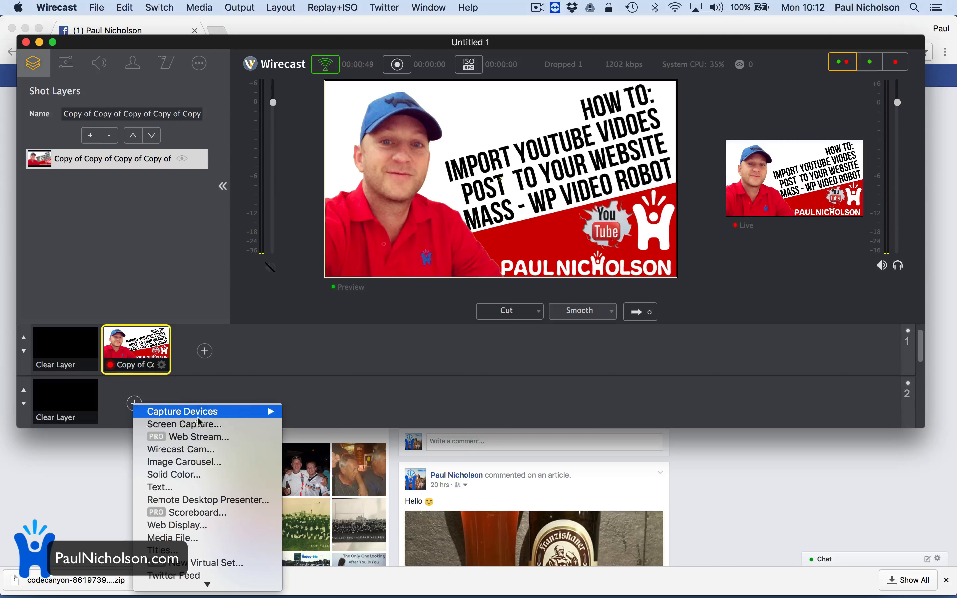
pyautogui.click(230, 543)
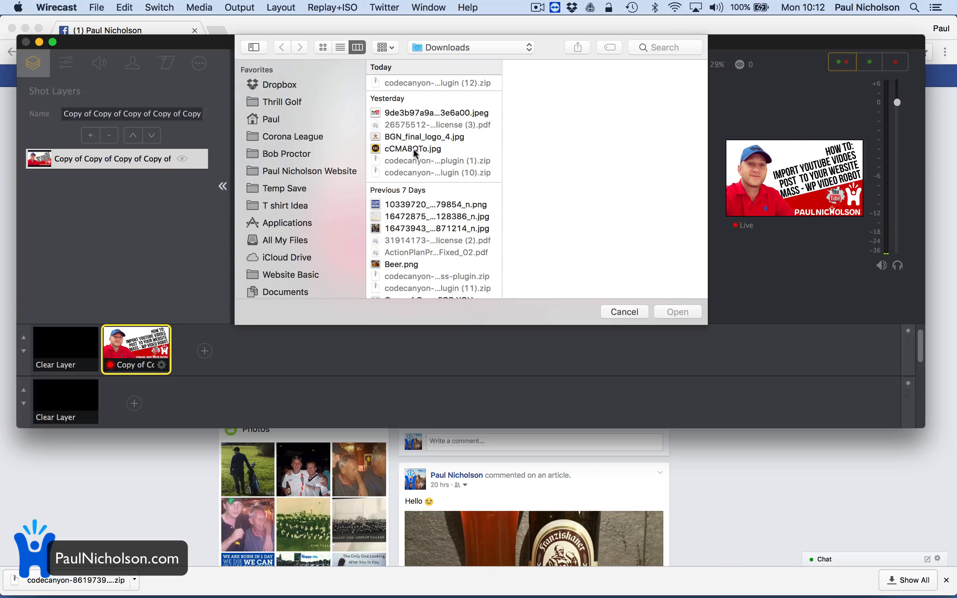
pyautogui.scroll(-10, 307, 226)
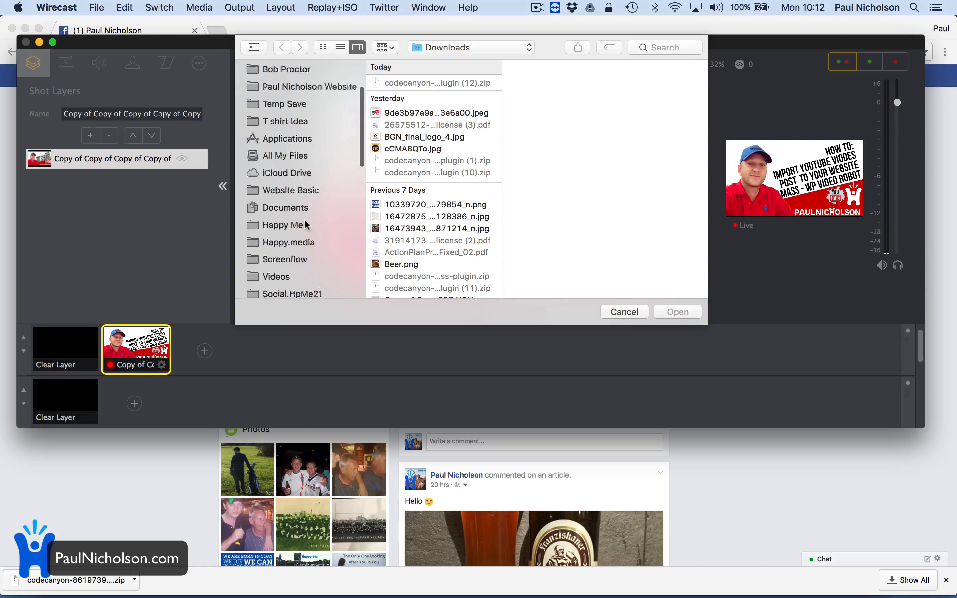
pyautogui.scroll(5, 305, 222)
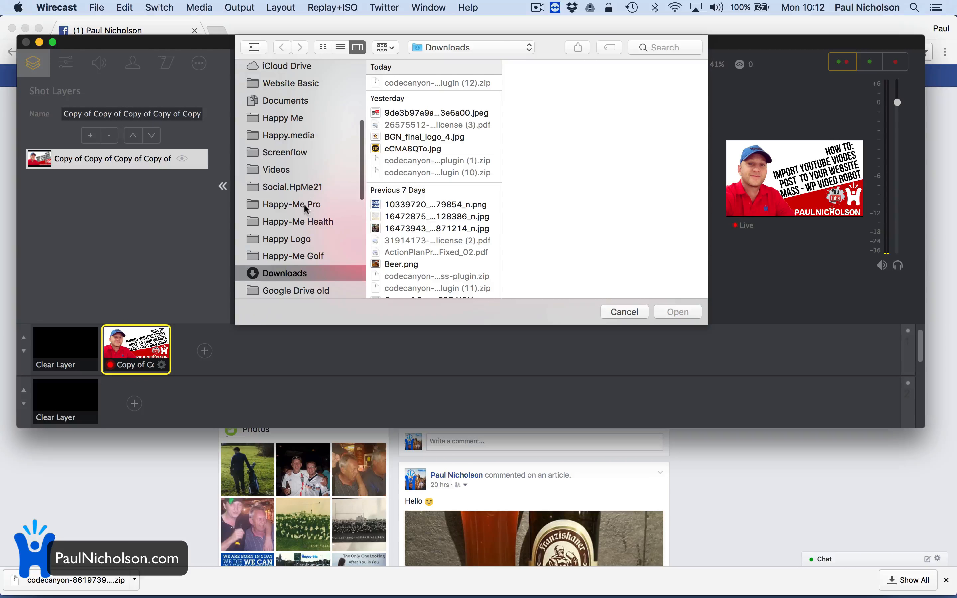
pyautogui.click(304, 169)
pyautogui.click(439, 130)
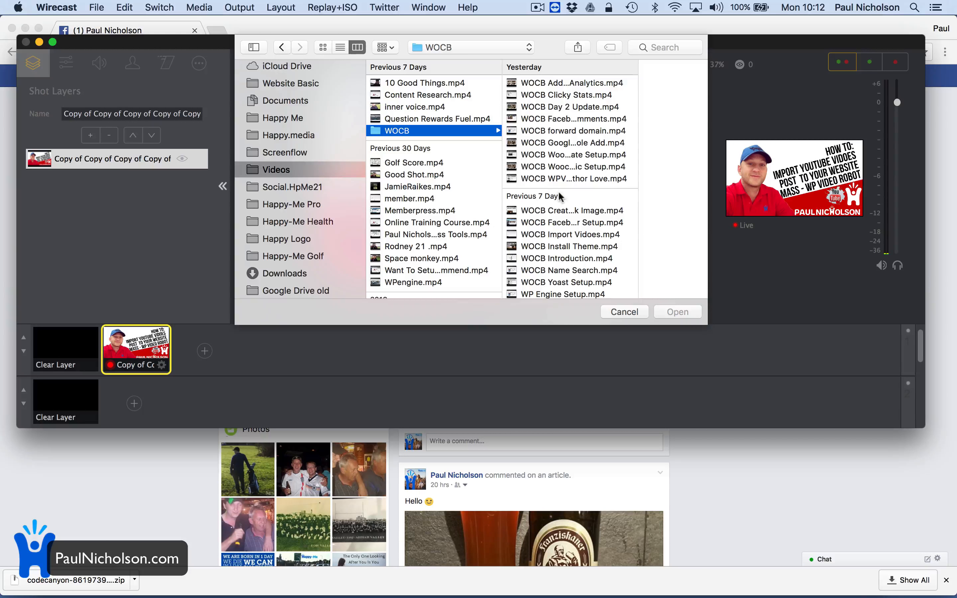
pyautogui.click(568, 120)
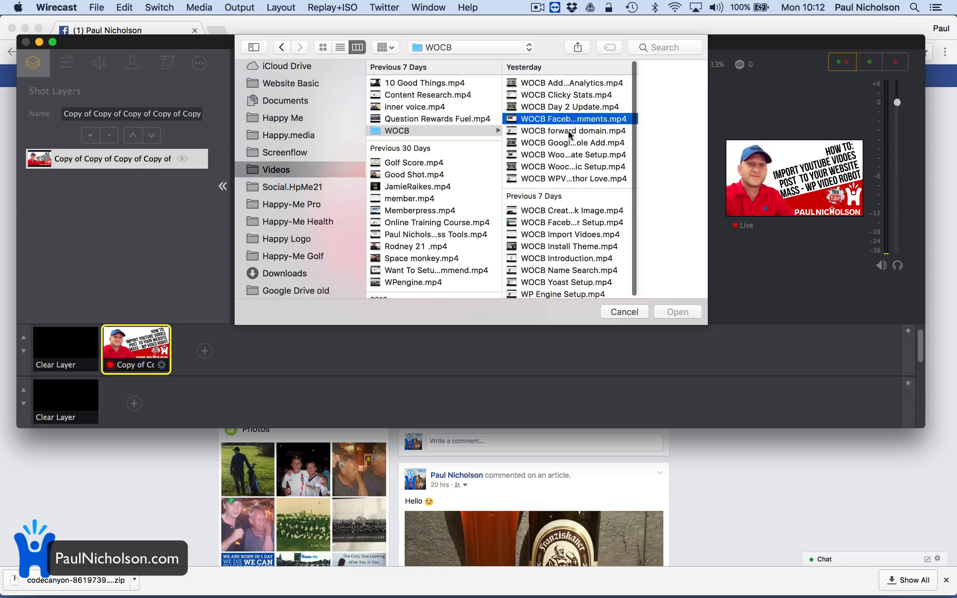
pyautogui.click(685, 312)
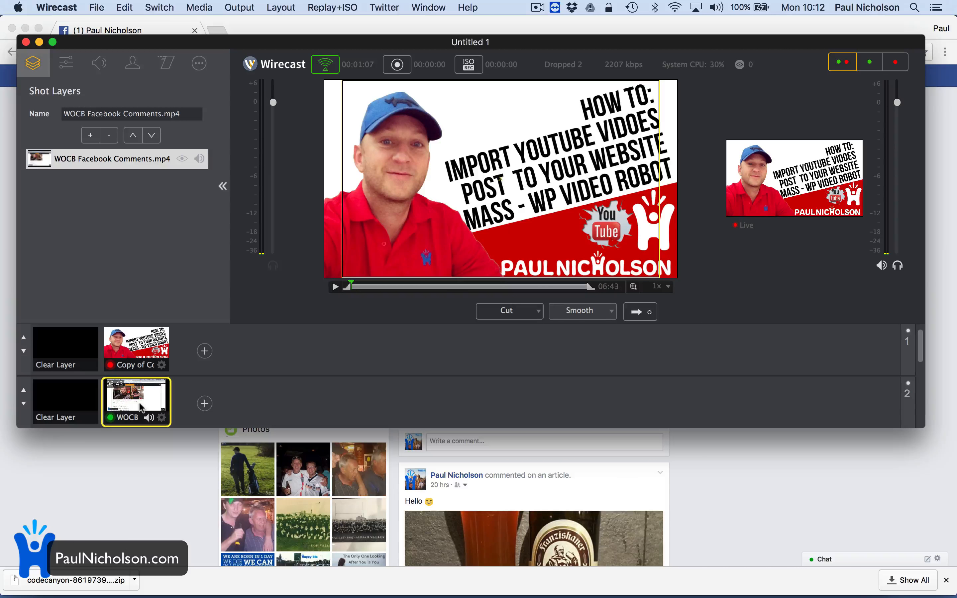
# - Remove the WOCB video layer and the title image layer from their shots
pyautogui.click(24, 392)
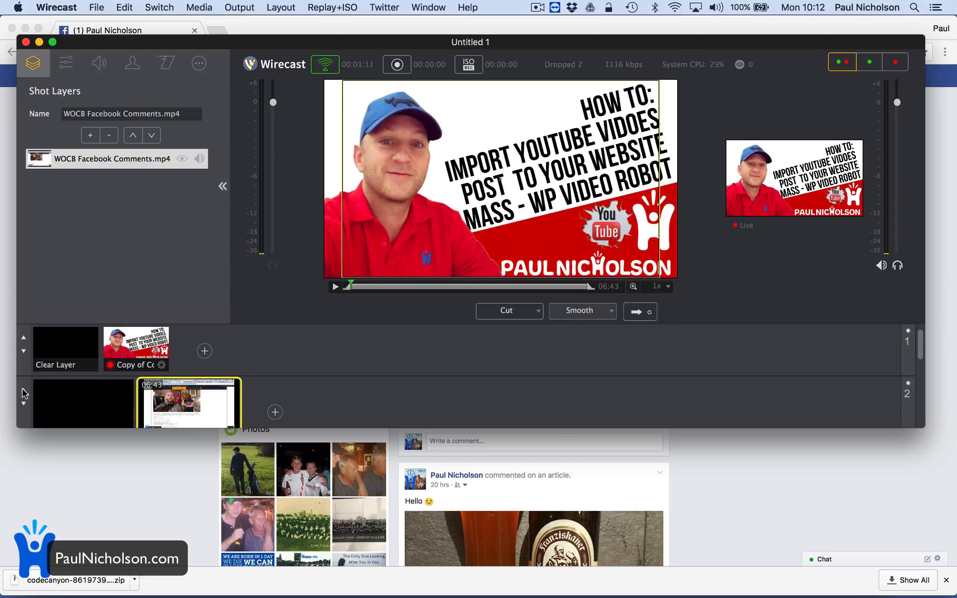
pyautogui.click(25, 393)
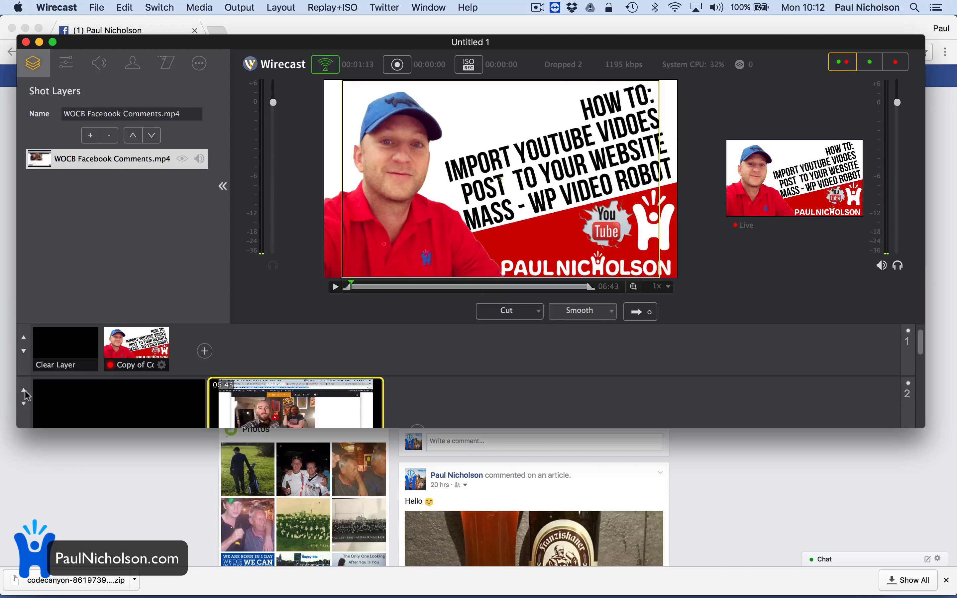
pyautogui.scroll(-2, 121, 398)
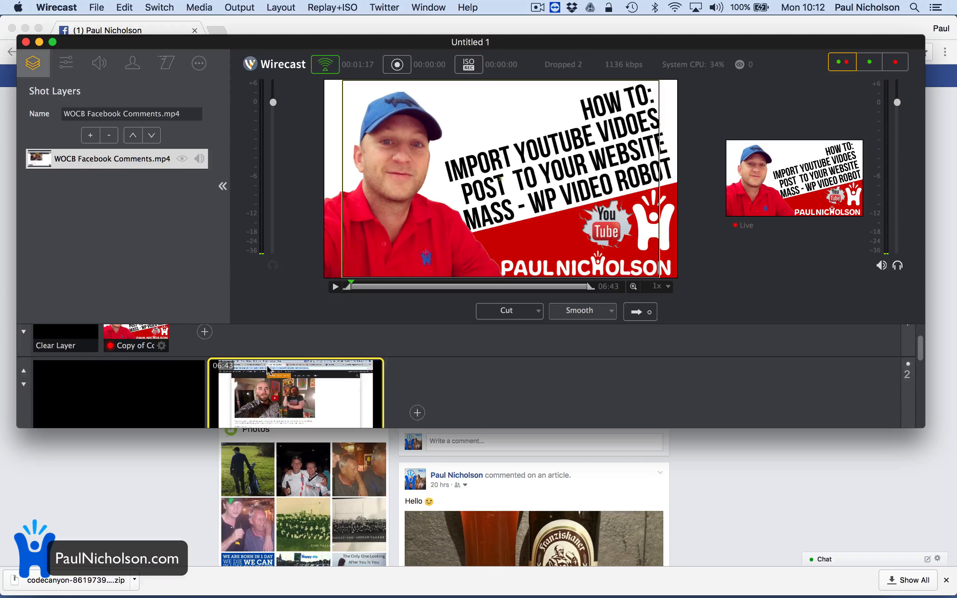
pyautogui.scroll(2, 267, 370)
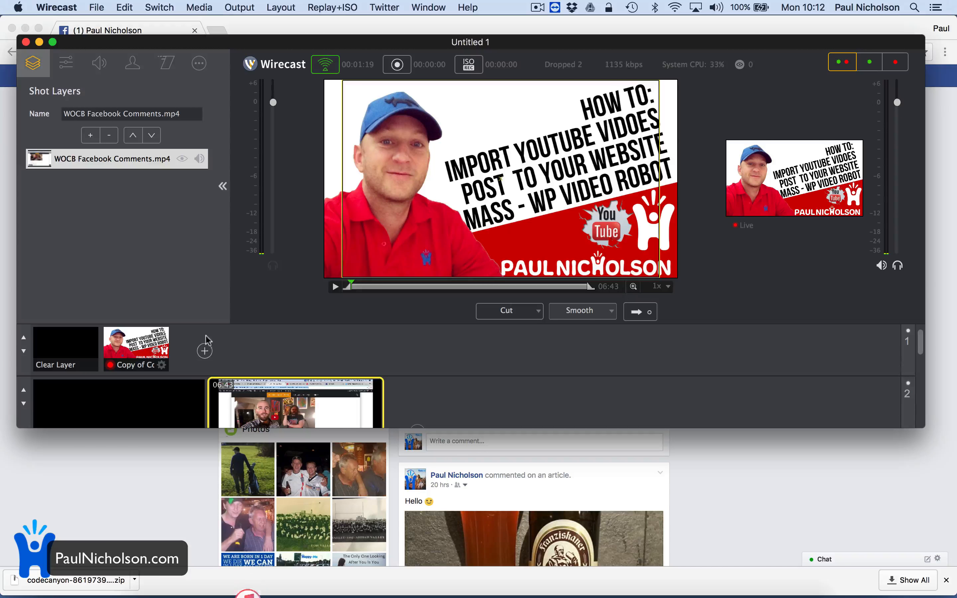
pyautogui.click(183, 159)
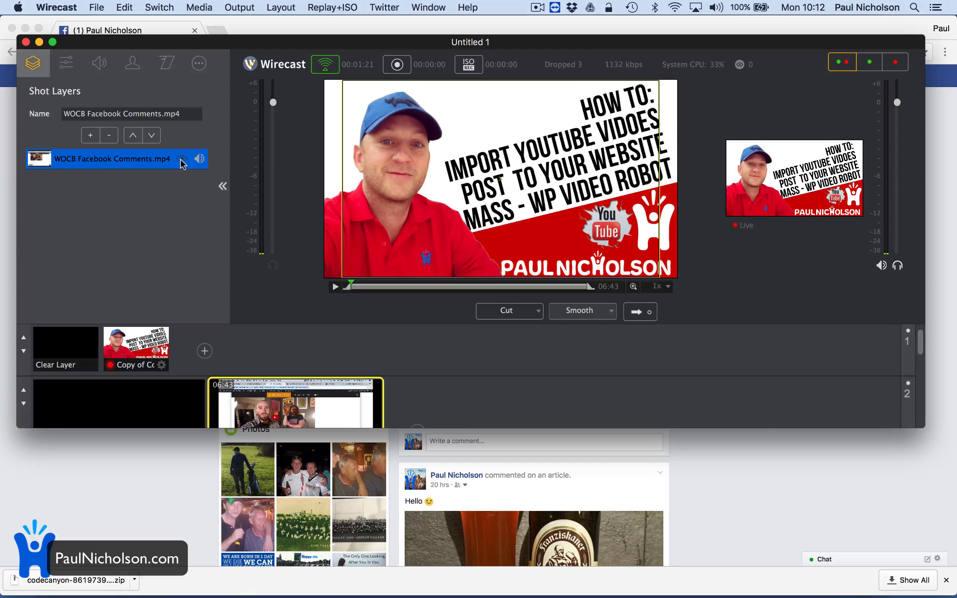
pyautogui.click(109, 135)
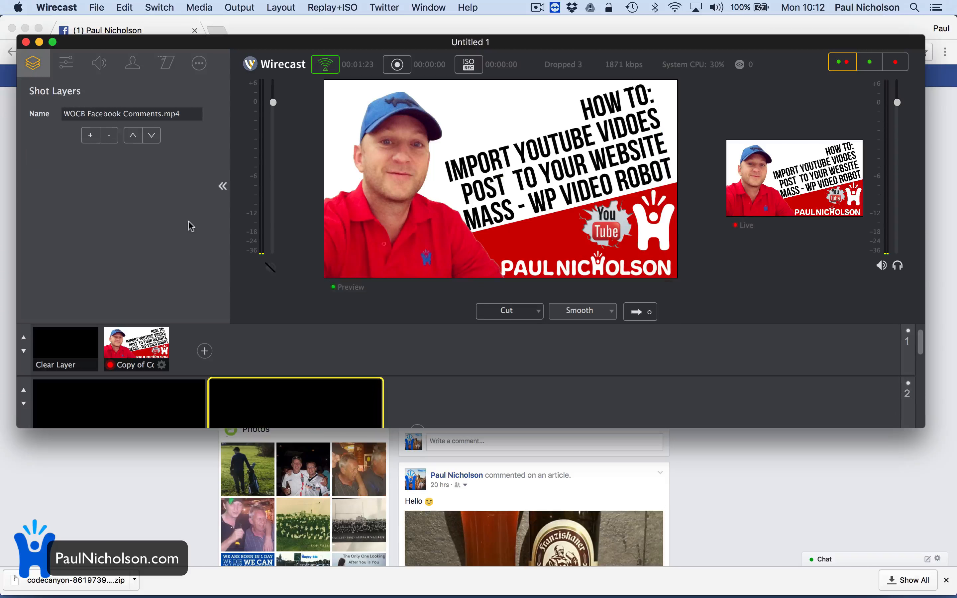
pyautogui.click(149, 360)
pyautogui.click(110, 136)
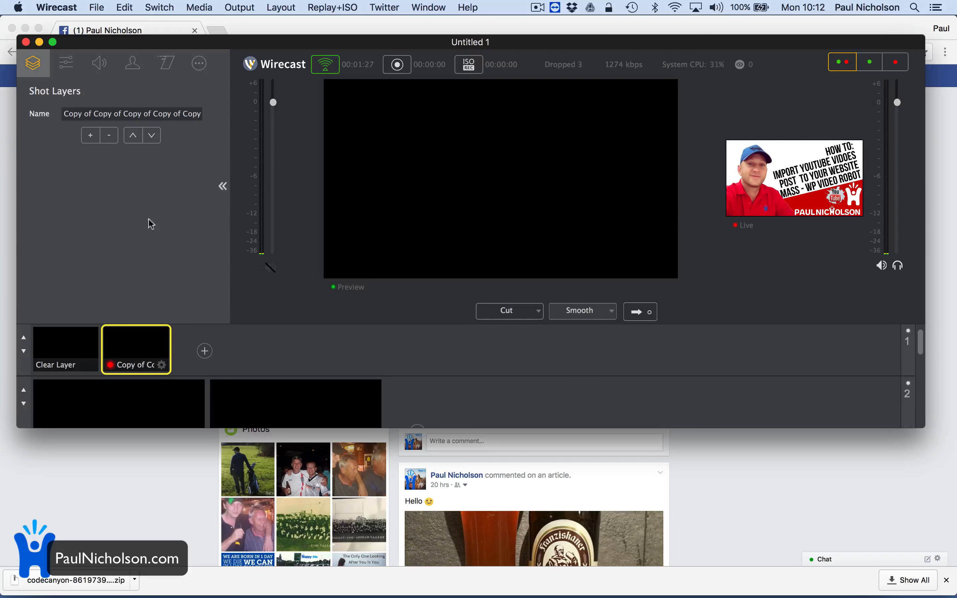
# - Add WOCB Facebook Comments.mp4 to the first shot and send it live to Facebook
pyautogui.click(87, 133)
pyautogui.click(193, 278)
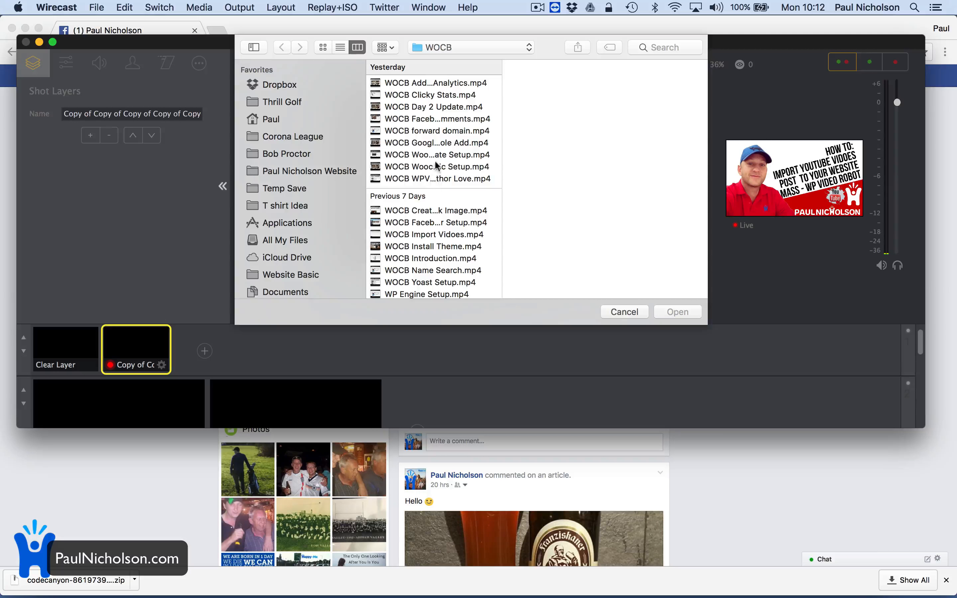
pyautogui.click(442, 122)
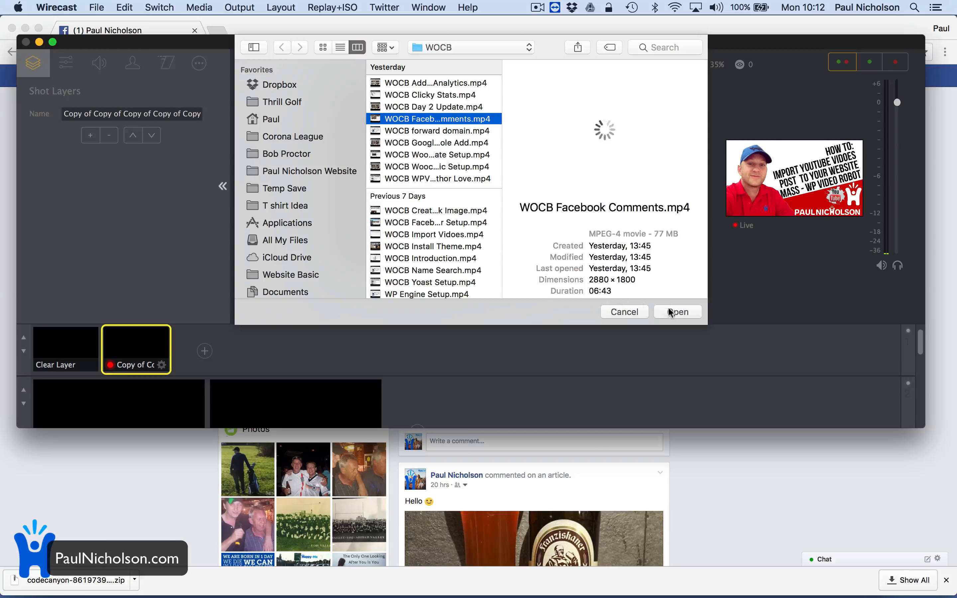
pyautogui.click(677, 312)
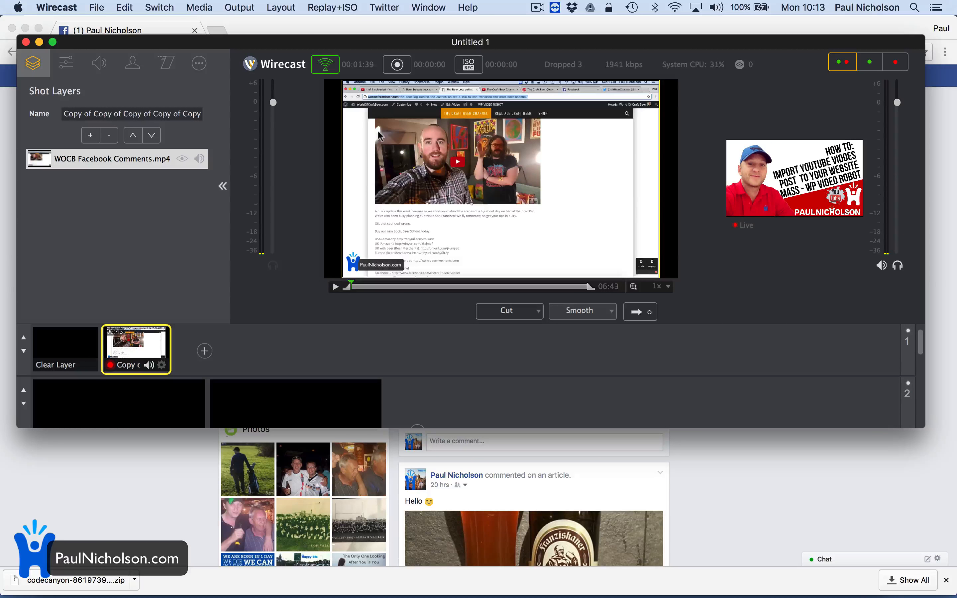
pyautogui.click(638, 316)
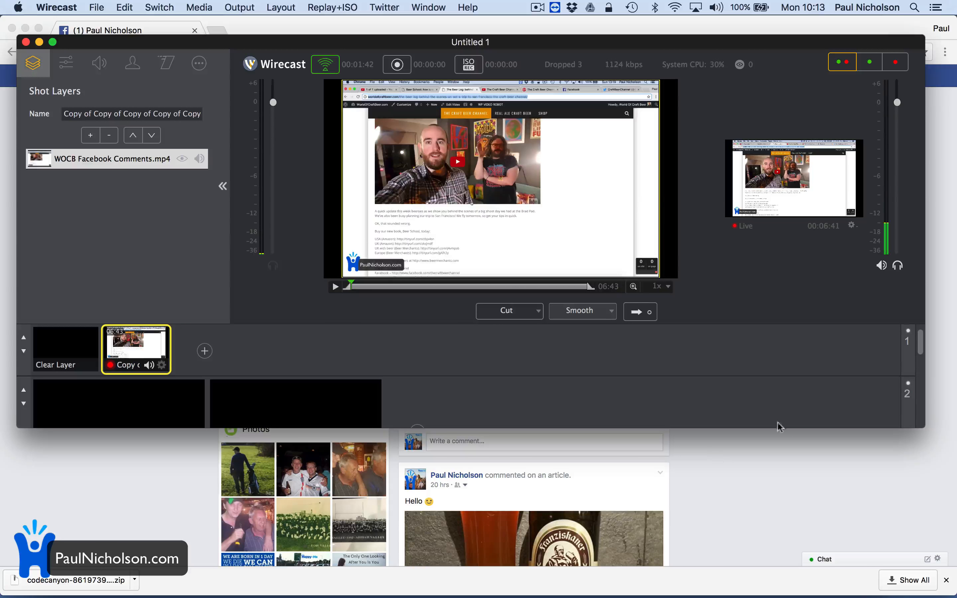
pyautogui.click(806, 519)
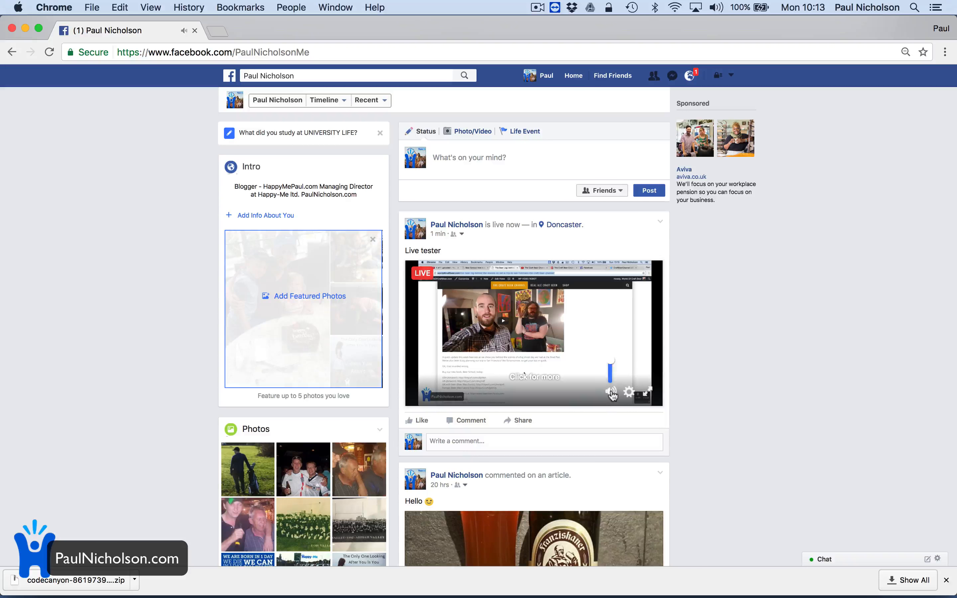
# - Toggle the Facebook live video's sound off and back on
pyautogui.click(612, 394)
pyautogui.click(611, 394)
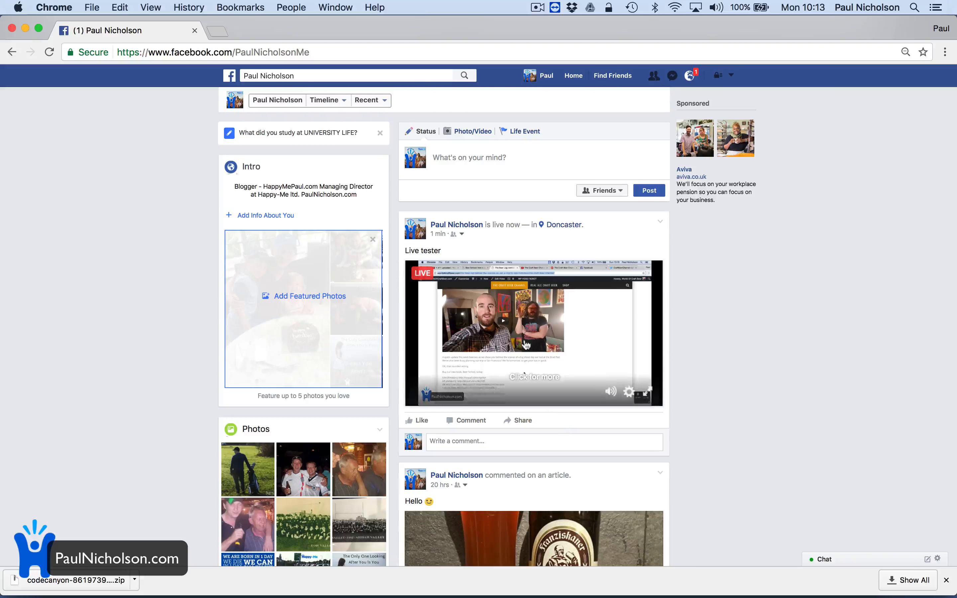
pyautogui.moveTo(622, 584)
pyautogui.click(662, 578)
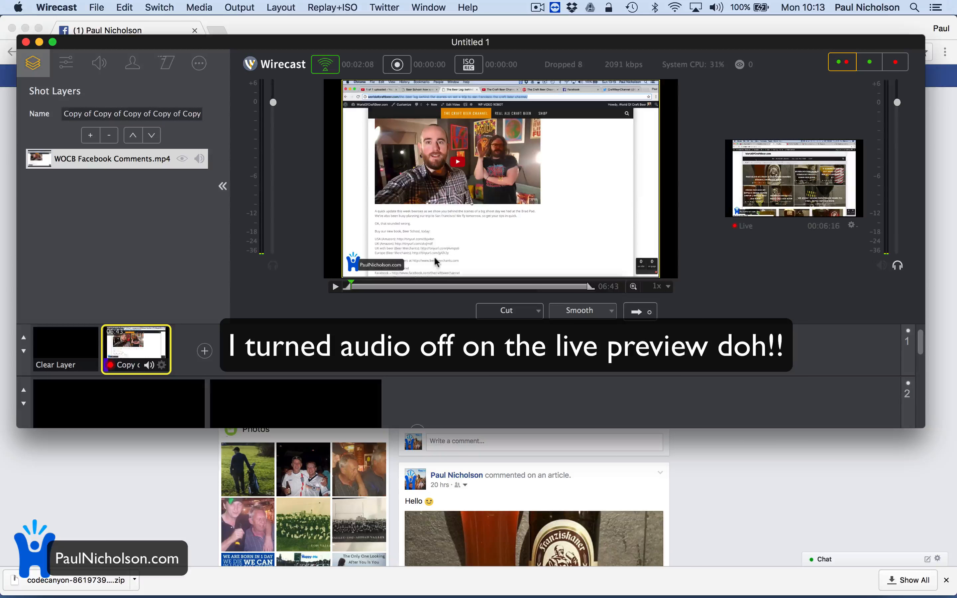
# - View the live video in Facebook's large viewer, close it, and adjust the system volume
pyautogui.click(756, 593)
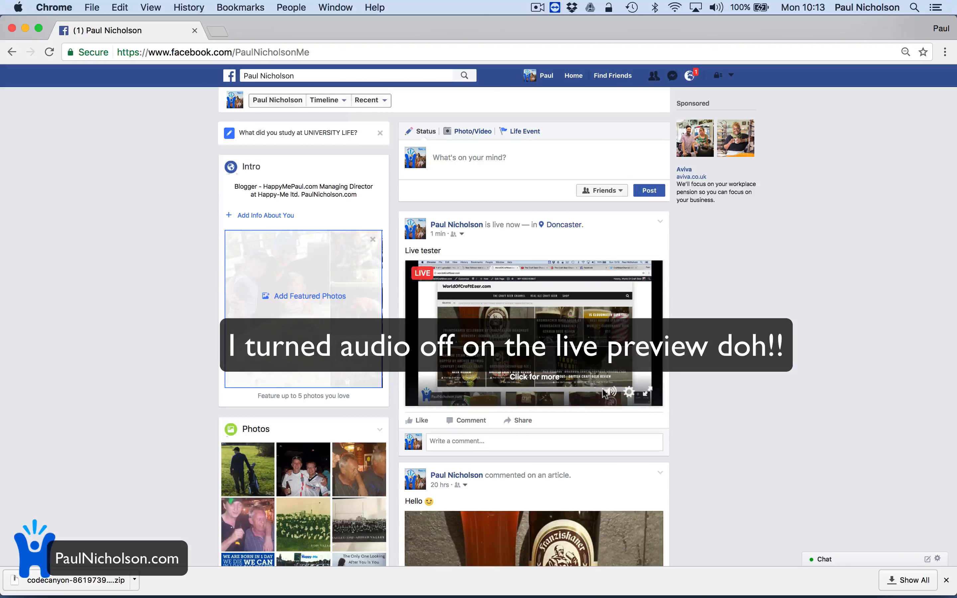
pyautogui.click(530, 378)
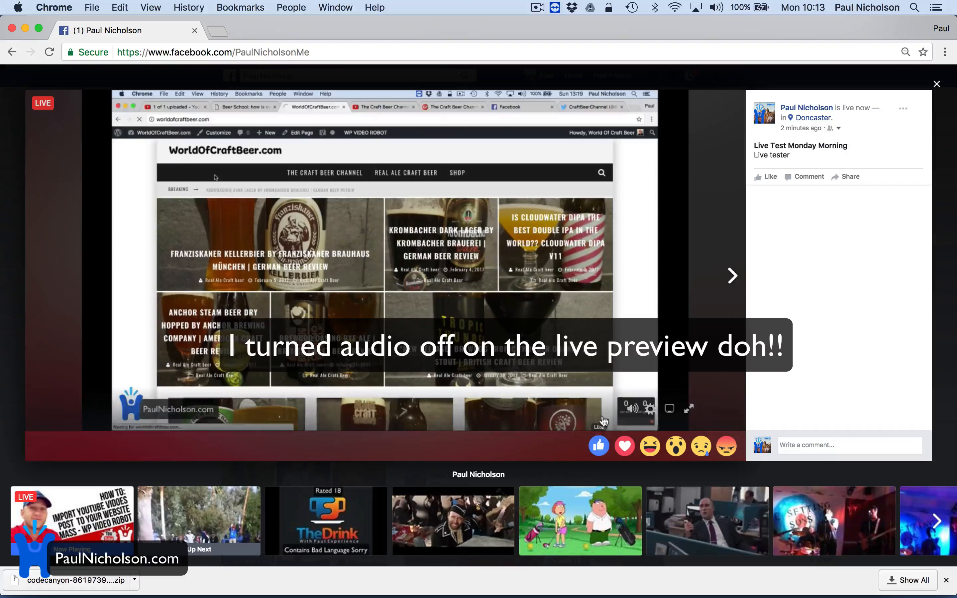
pyautogui.click(936, 85)
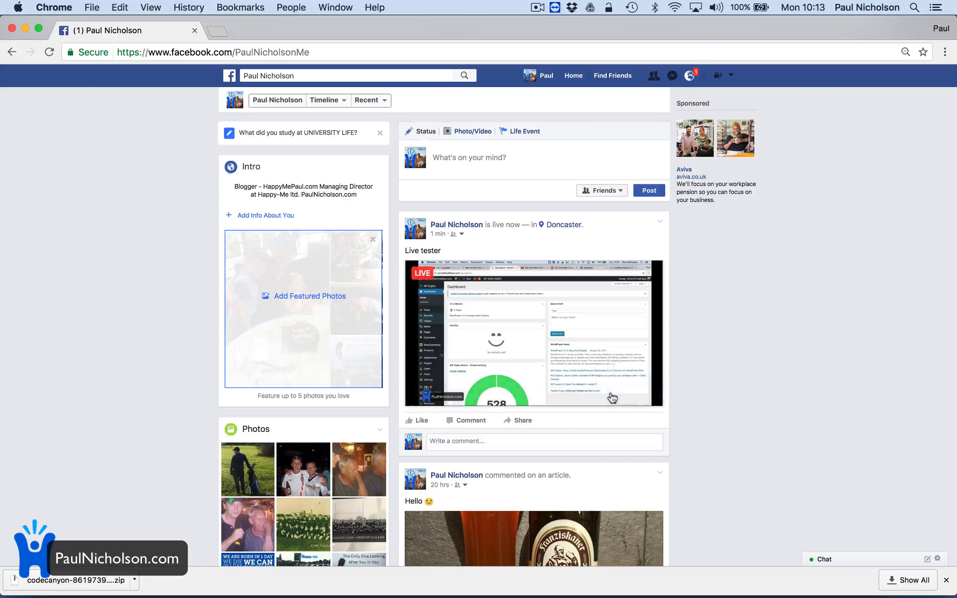
pyautogui.press('XF86AudioLowerVolume')
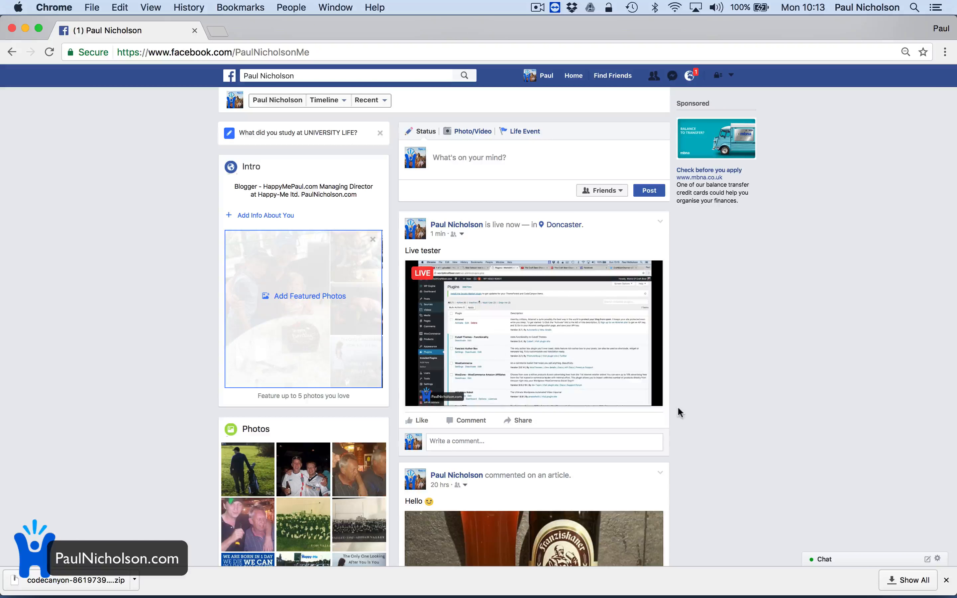
pyautogui.click(662, 586)
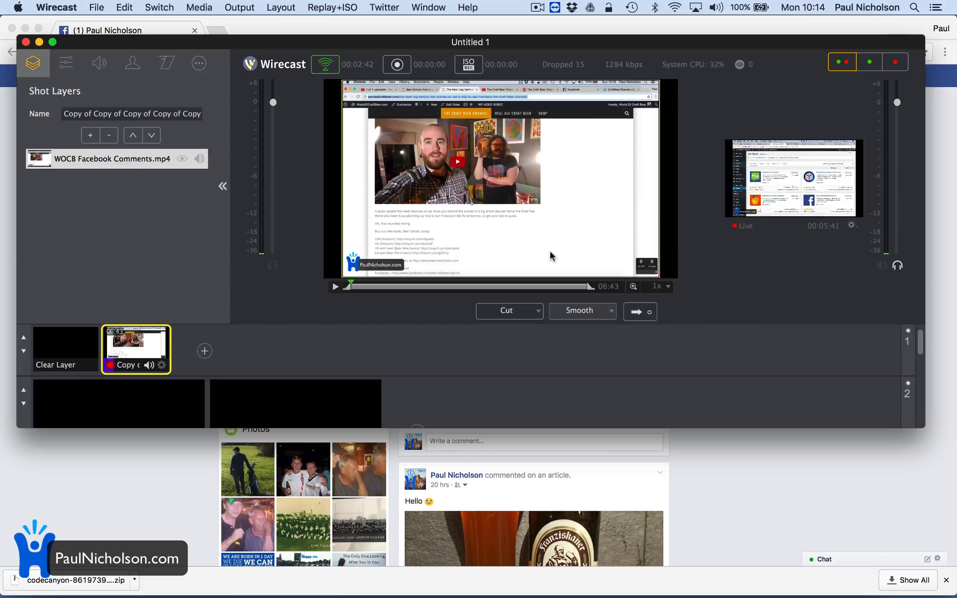
# - Remove the video layer from the first shot and cancel an initial Screen Capture setup
pyautogui.click(109, 135)
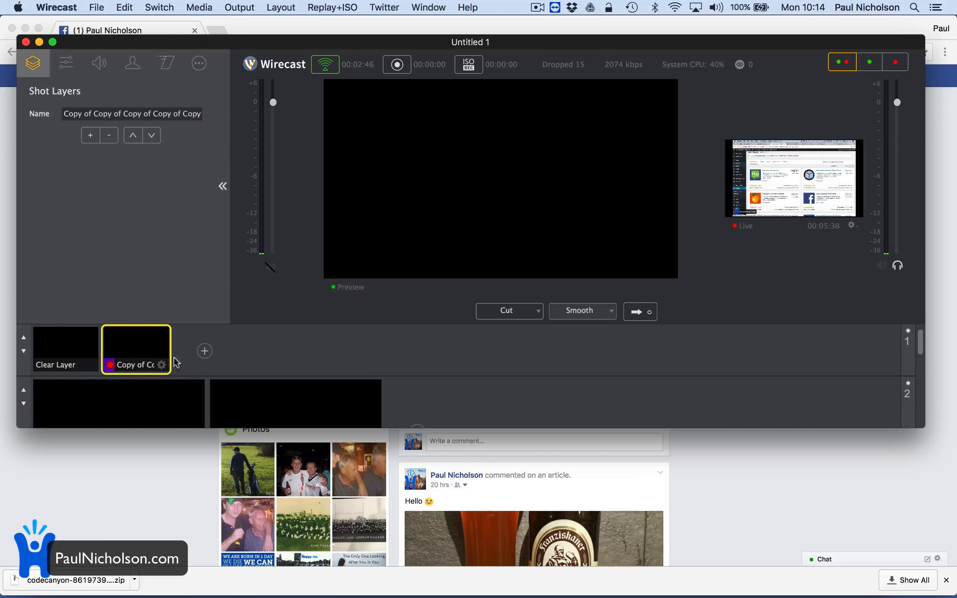
pyautogui.click(94, 136)
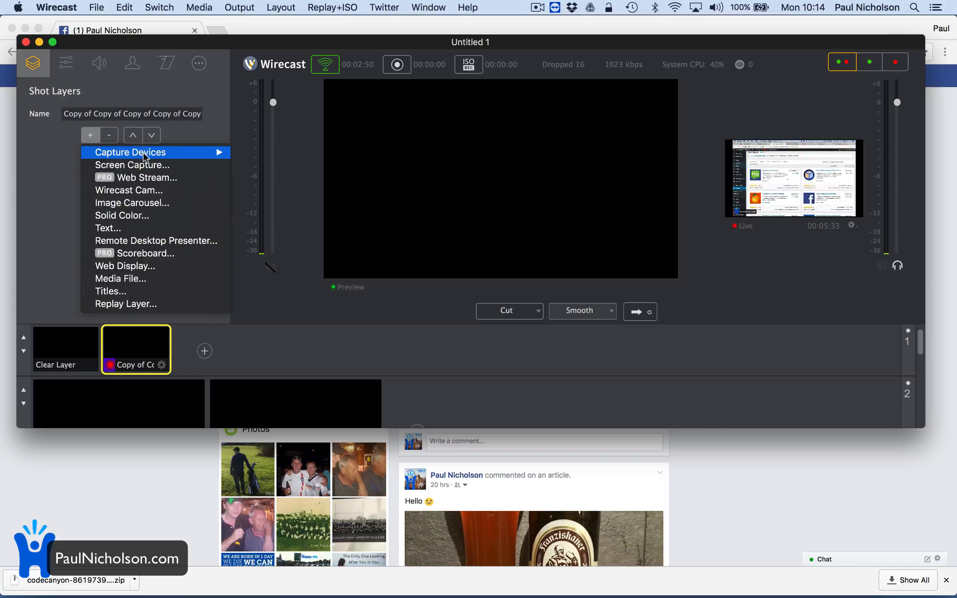
pyautogui.click(145, 166)
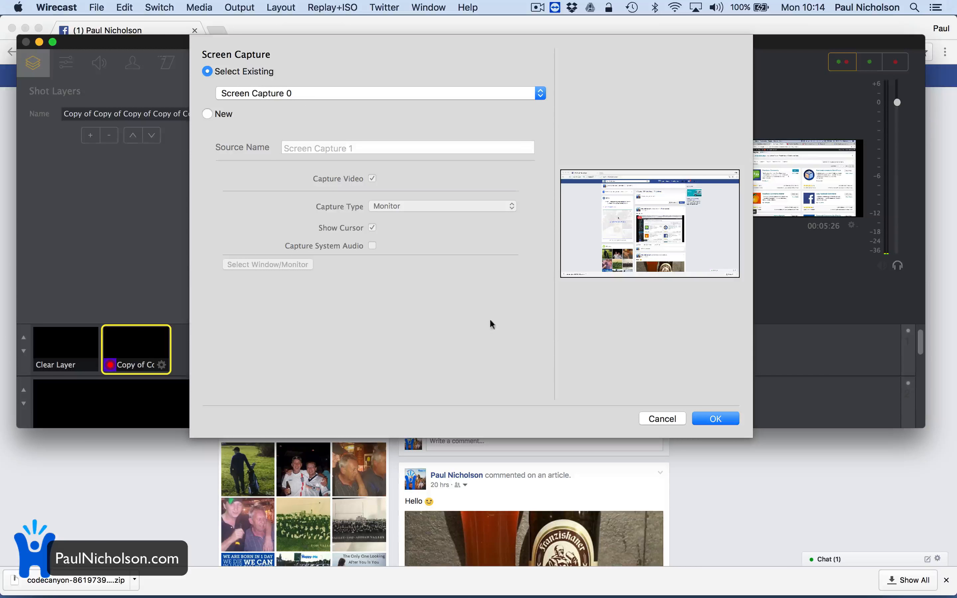
pyautogui.click(657, 417)
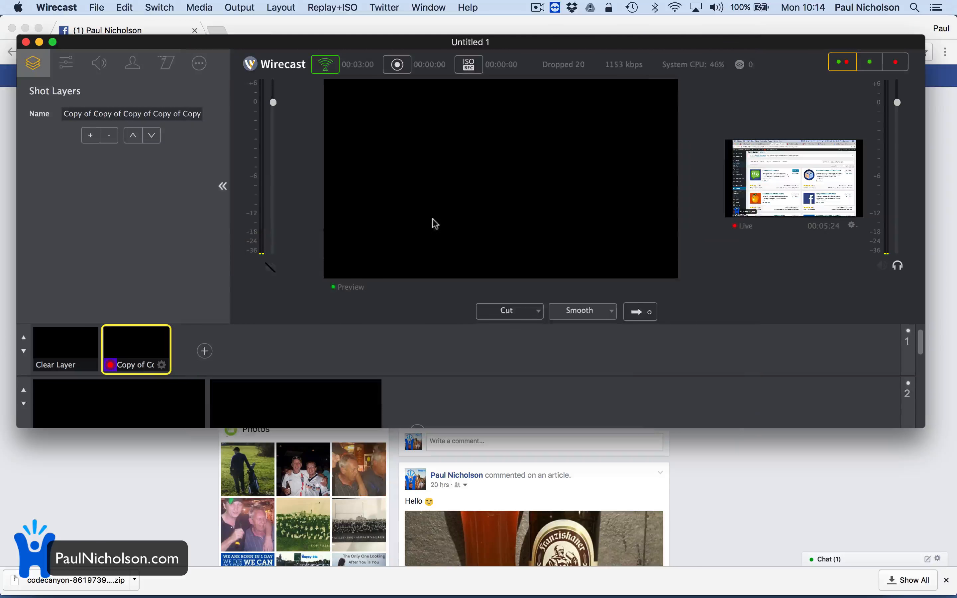
pyautogui.click(91, 136)
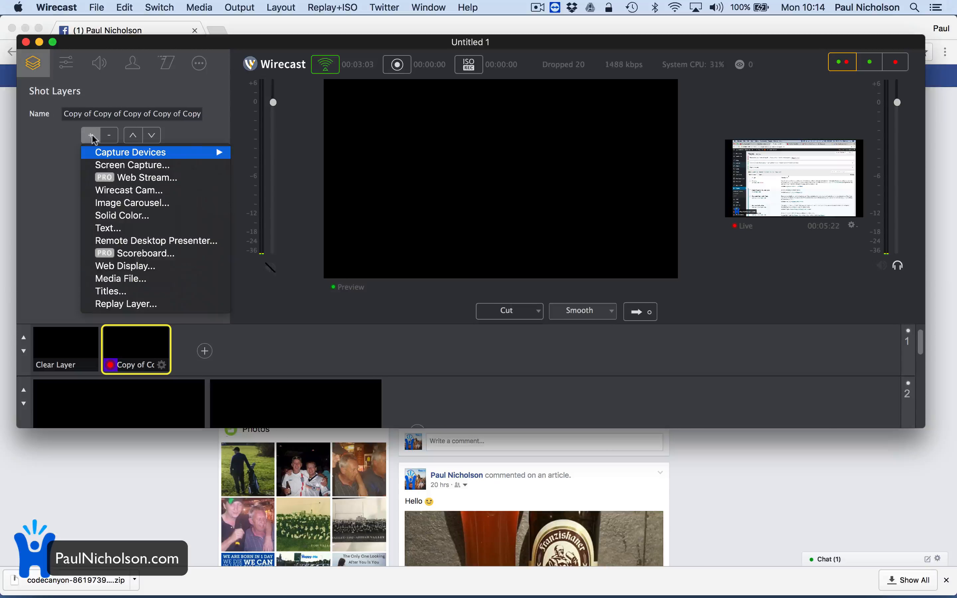
pyautogui.moveTo(121, 154)
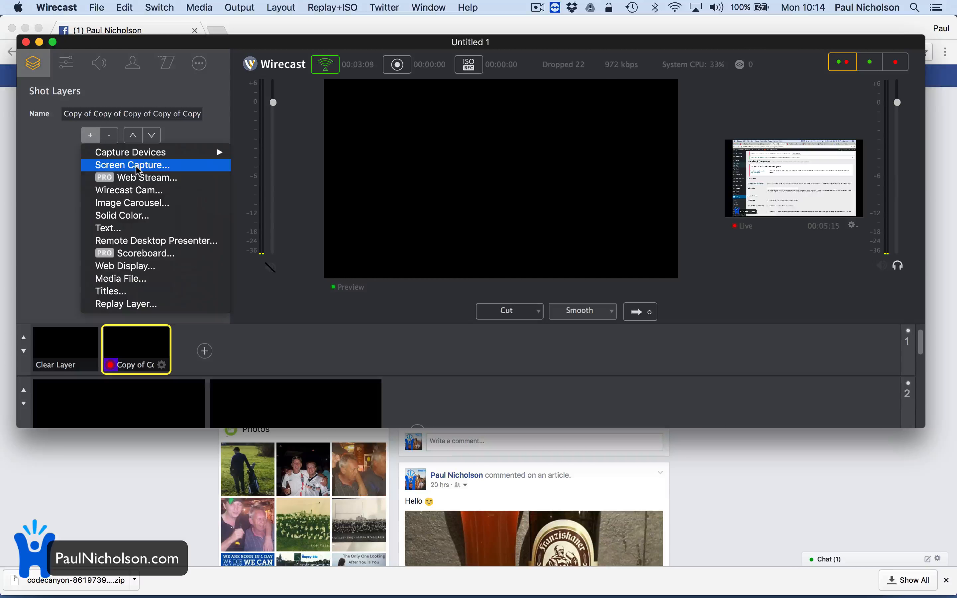
# - Set up a new Screen Capture source of a single Google Chrome window
pyautogui.click(135, 166)
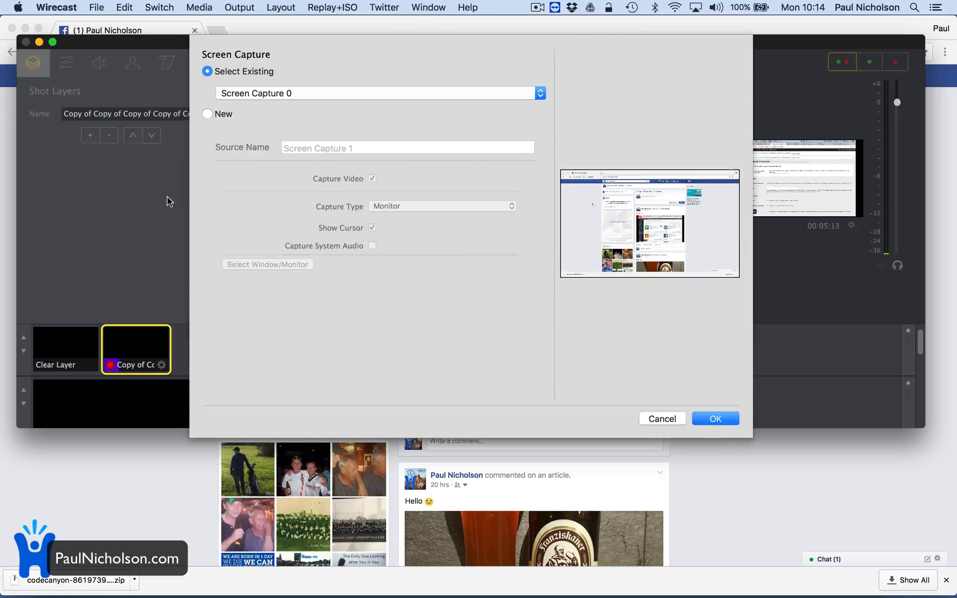
pyautogui.click(351, 96)
pyautogui.click(352, 150)
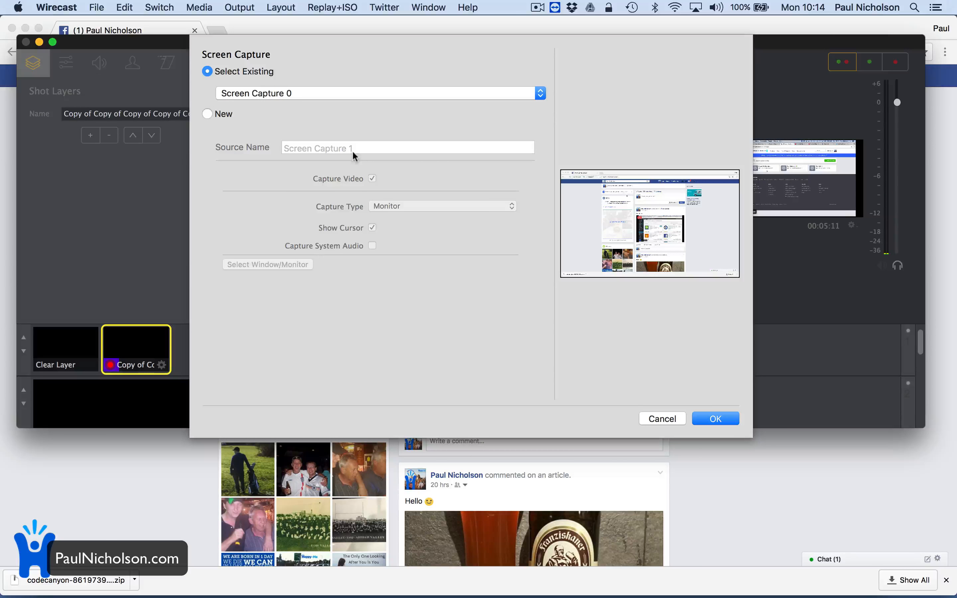
pyautogui.click(224, 116)
pyautogui.click(391, 205)
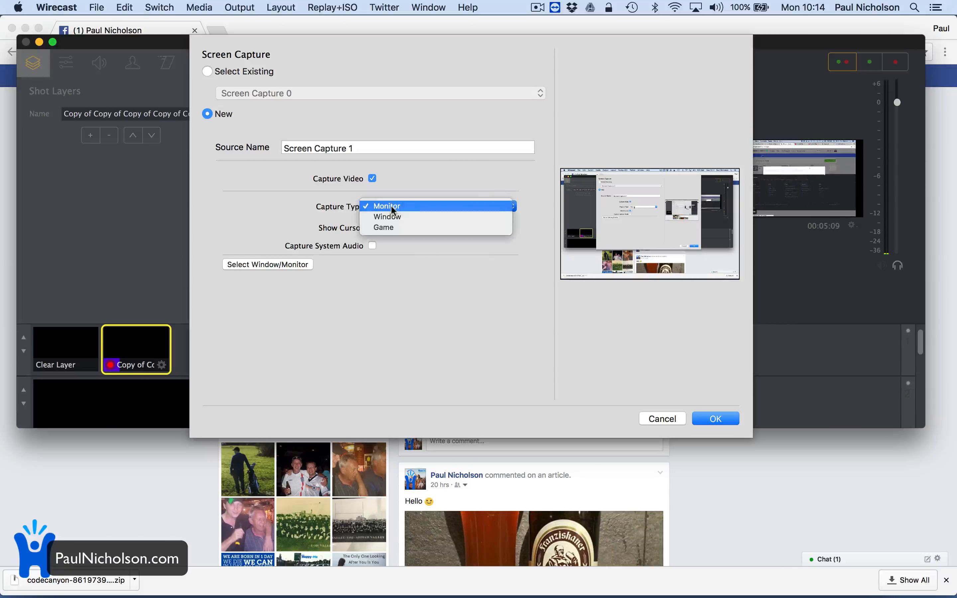
pyautogui.click(400, 216)
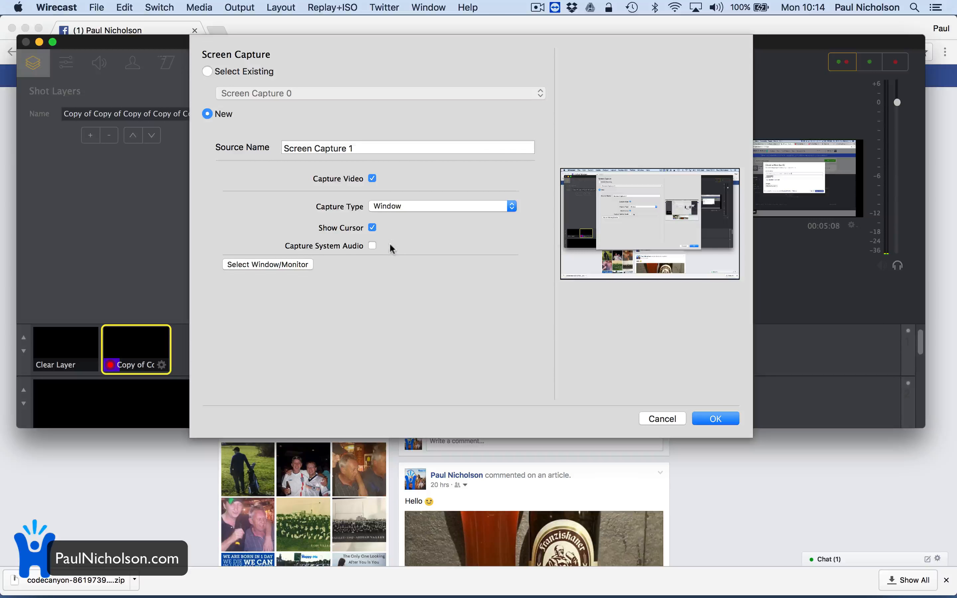
pyautogui.click(301, 263)
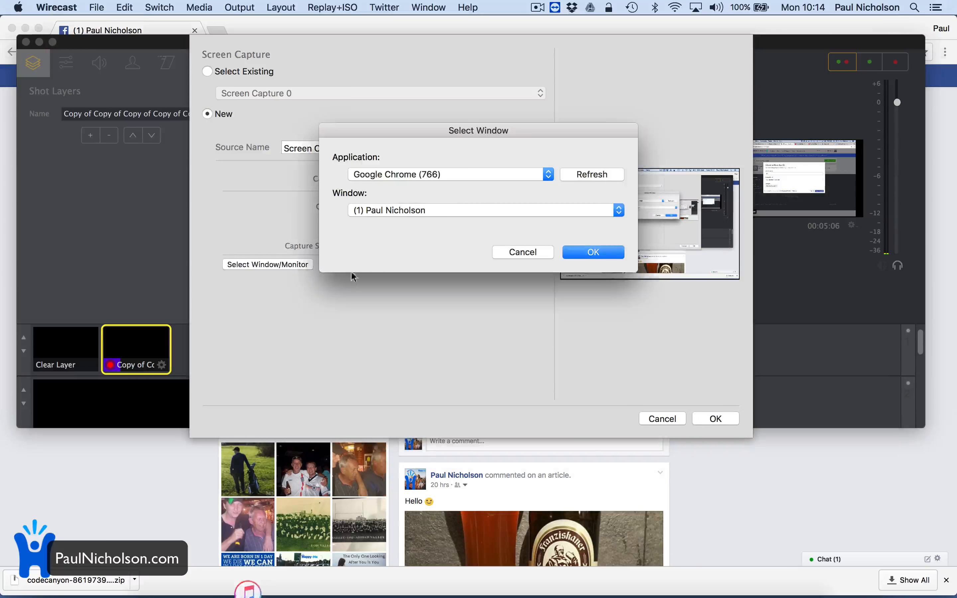
pyautogui.click(418, 175)
pyautogui.click(418, 174)
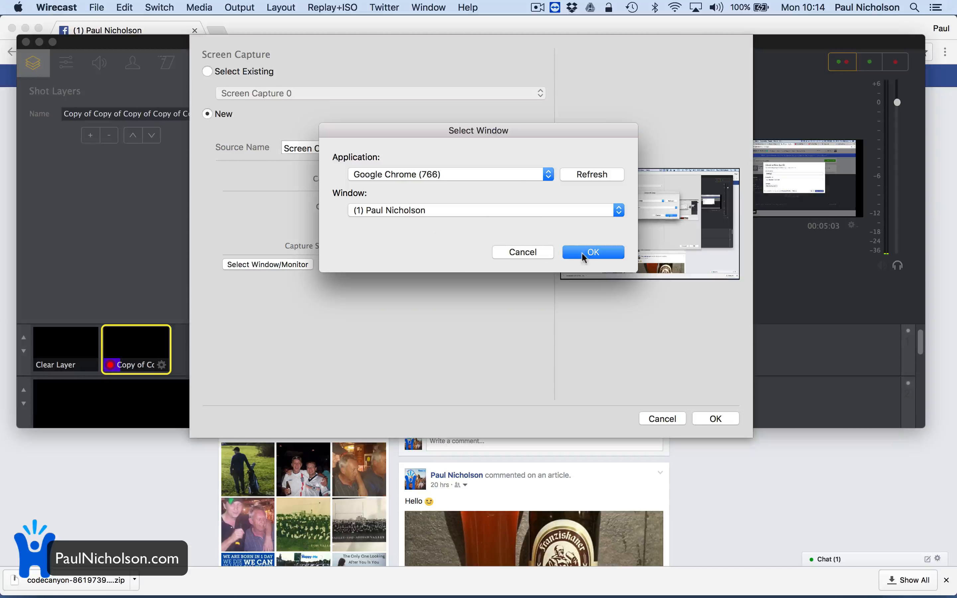
# - Confirm the Chrome window capture and send that shot live to Facebook
pyautogui.click(592, 252)
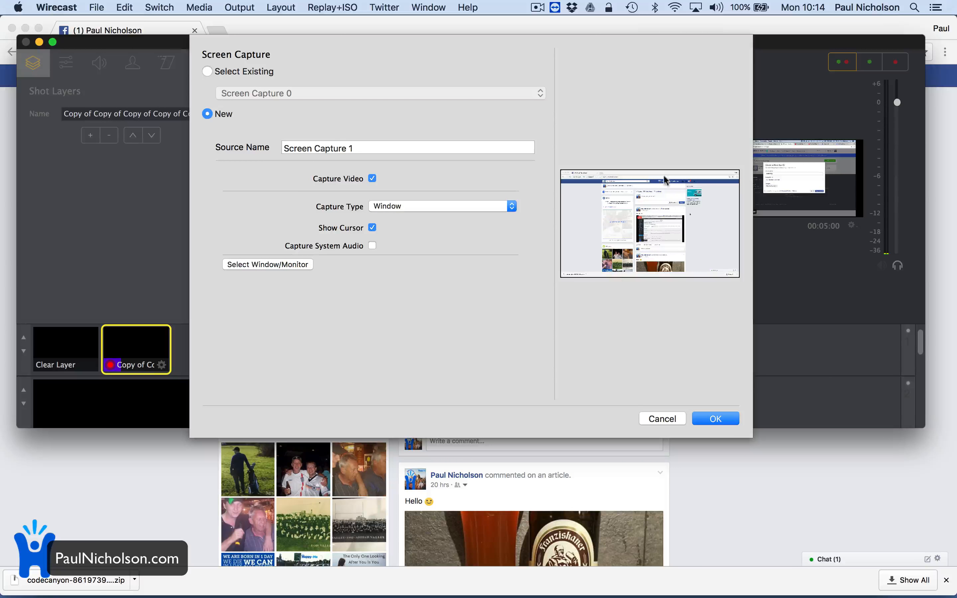
pyautogui.click(720, 420)
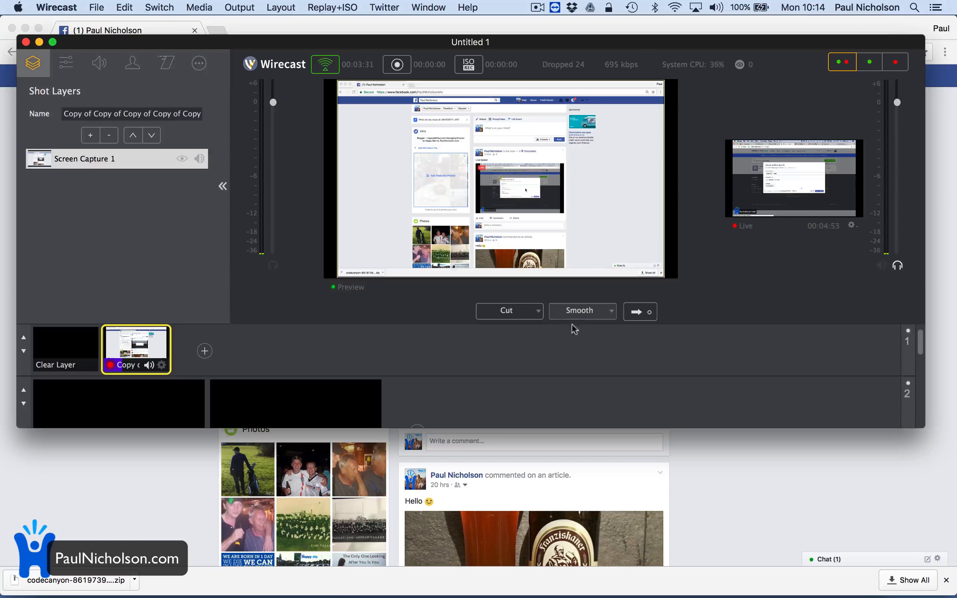
pyautogui.click(638, 313)
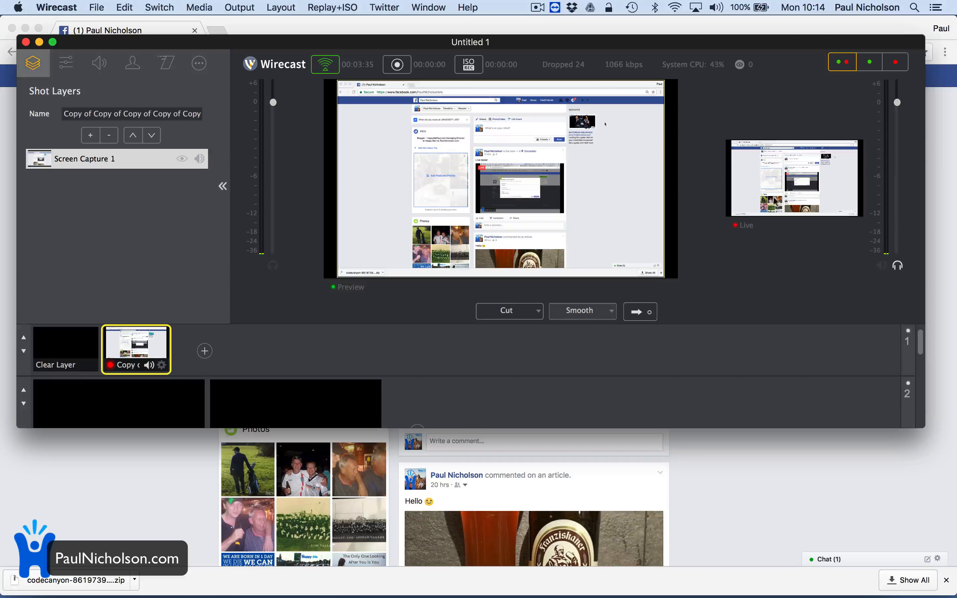
pyautogui.click(749, 511)
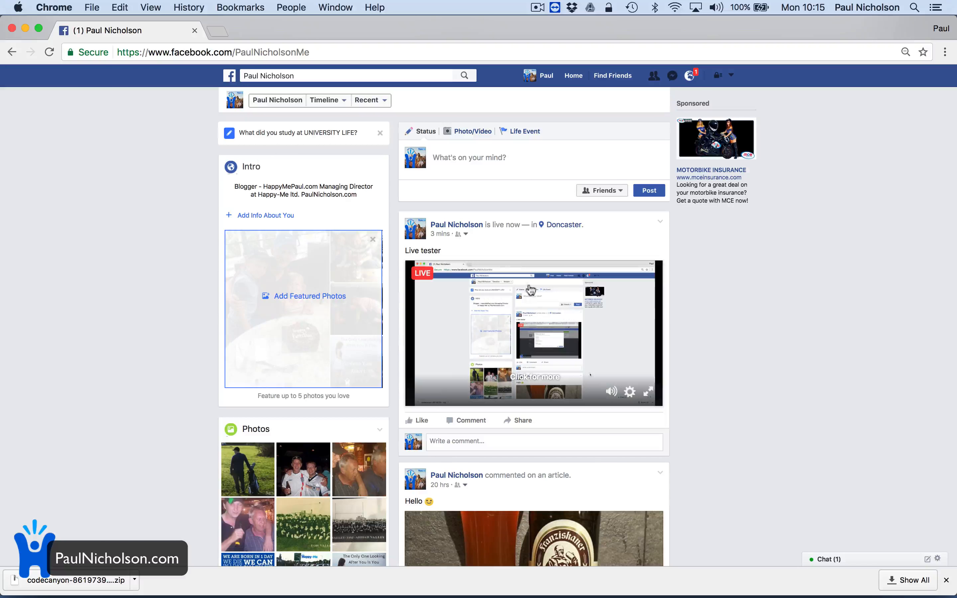
# - Move the Wirecast window down to uncover the Facebook page
pyautogui.moveTo(472, 590)
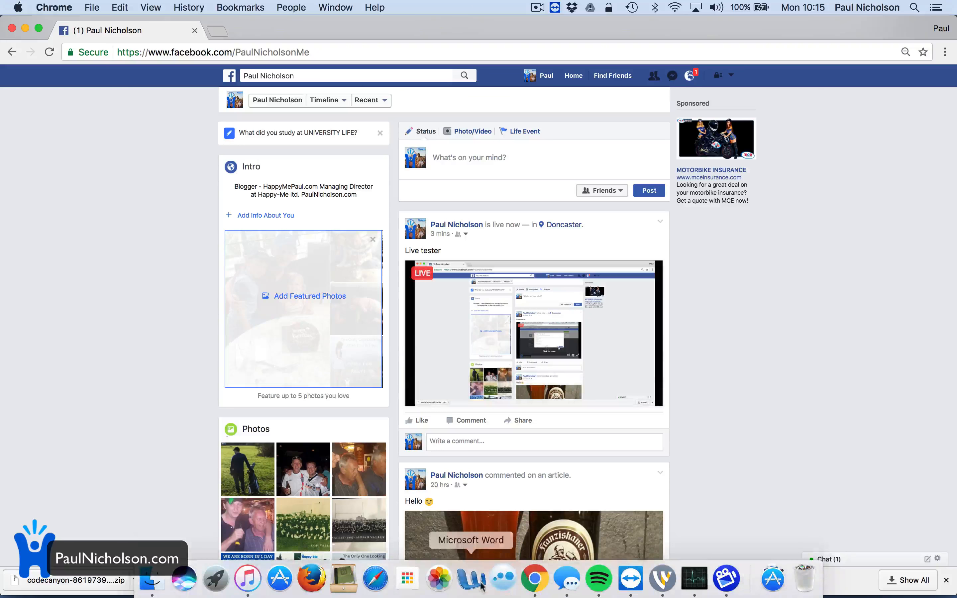
pyautogui.click(662, 578)
pyautogui.moveTo(340, 44); pyautogui.dragTo(326, 359)
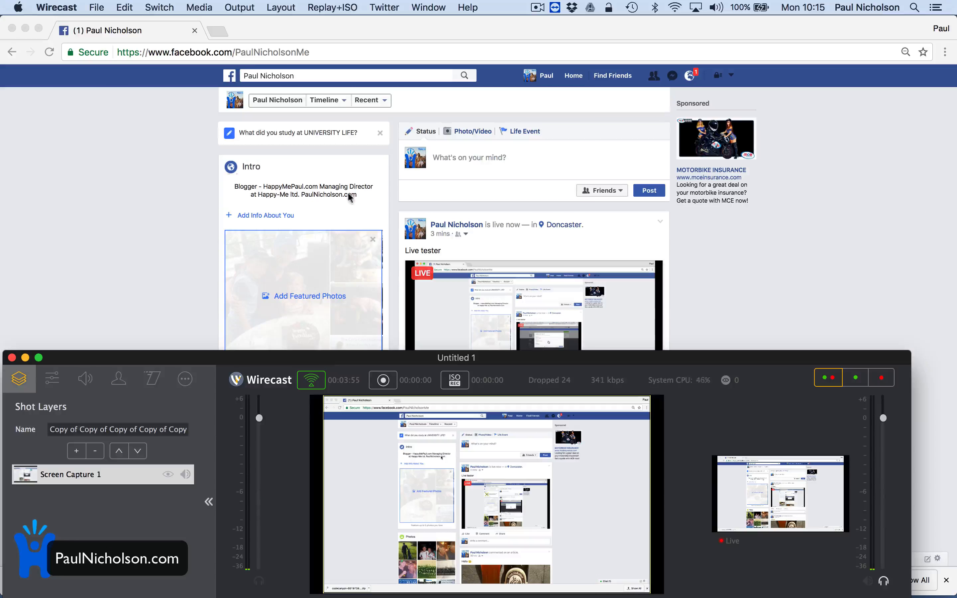
# - Open the BBC News Tesco overcharging article in a new tab, then return to Facebook
pyautogui.click(216, 31)
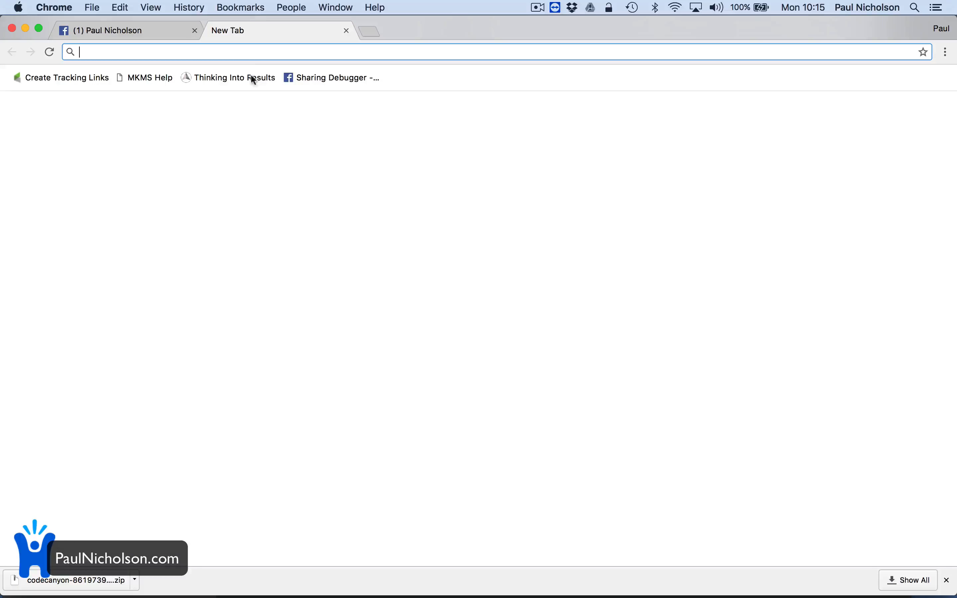
pyautogui.write('bbc')
pyautogui.press('Return')
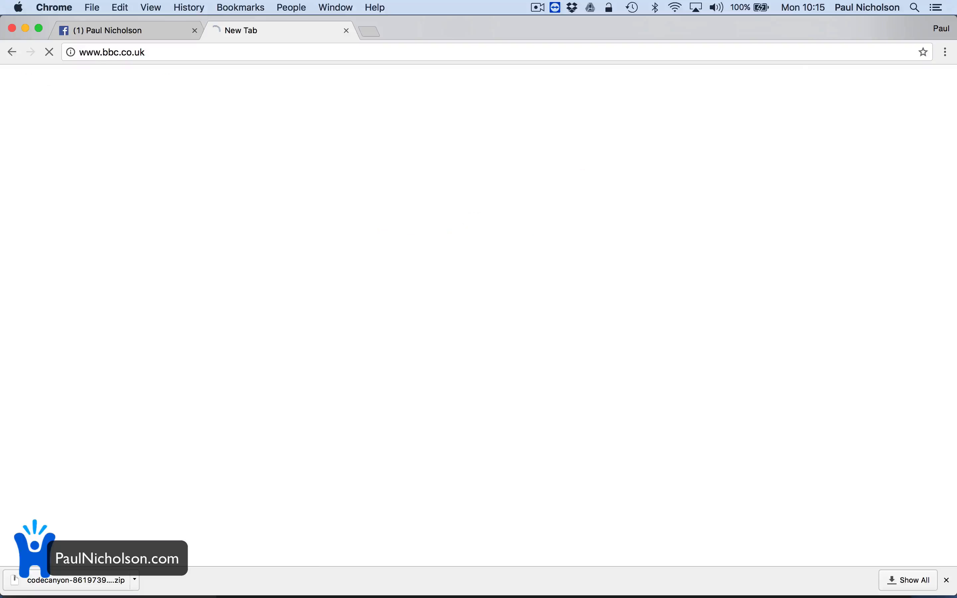
pyautogui.click(294, 392)
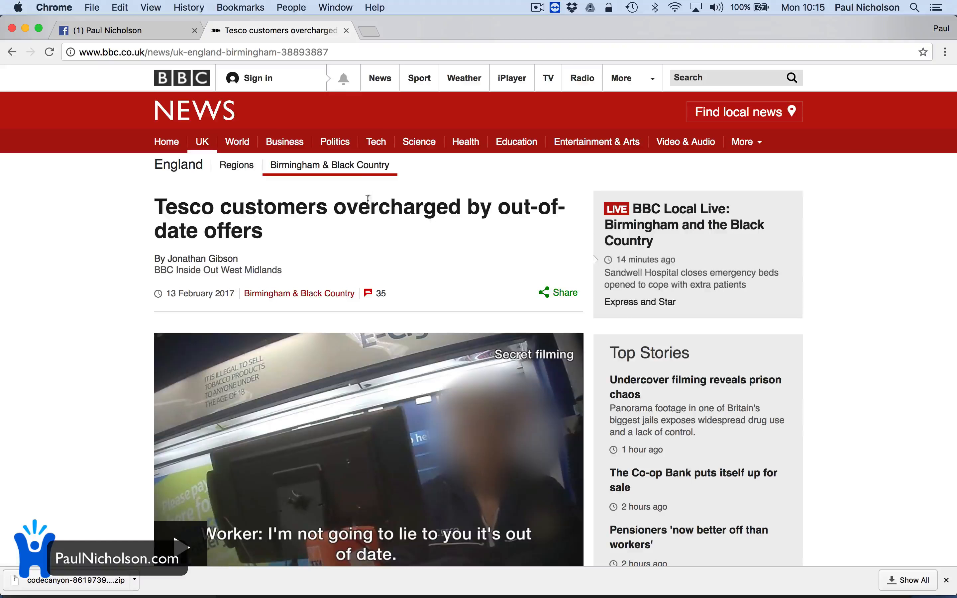
pyautogui.click(130, 30)
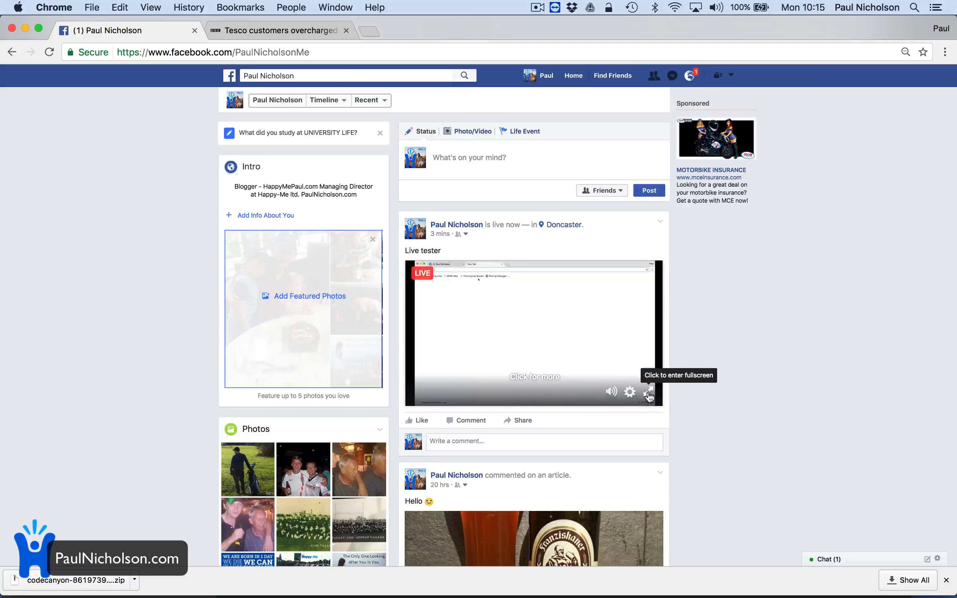
# - Play the Facebook live video on the profile page in full screen
pyautogui.click(649, 393)
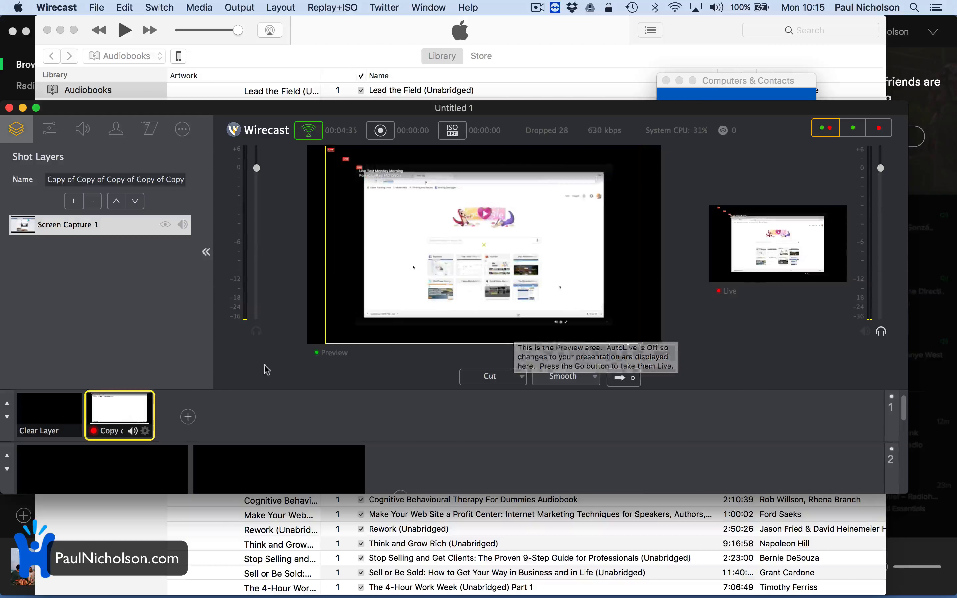
# - Delete the Screen Capture 1 layer from the previewed shot
pyautogui.moveTo(566, 588)
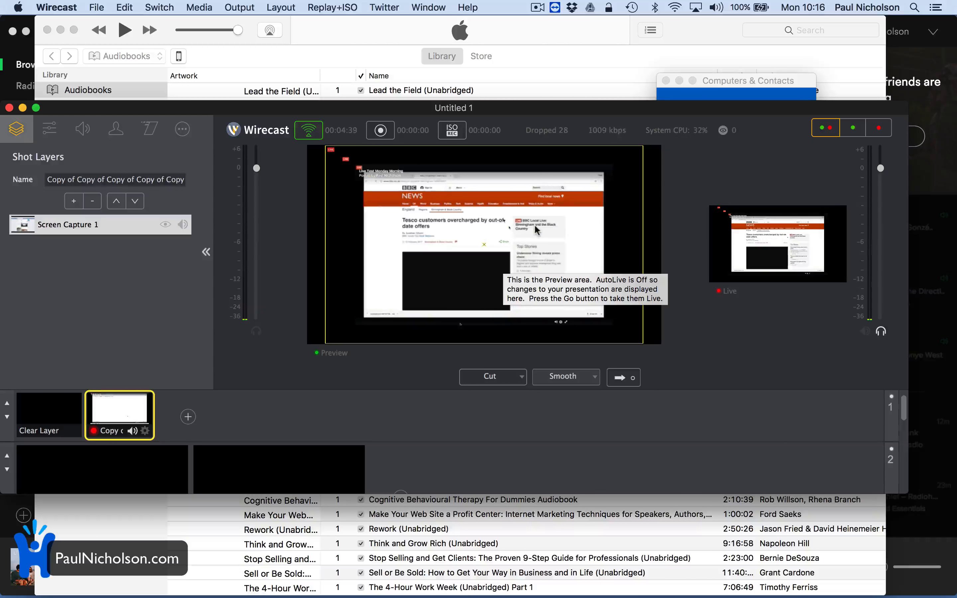
pyautogui.click(92, 201)
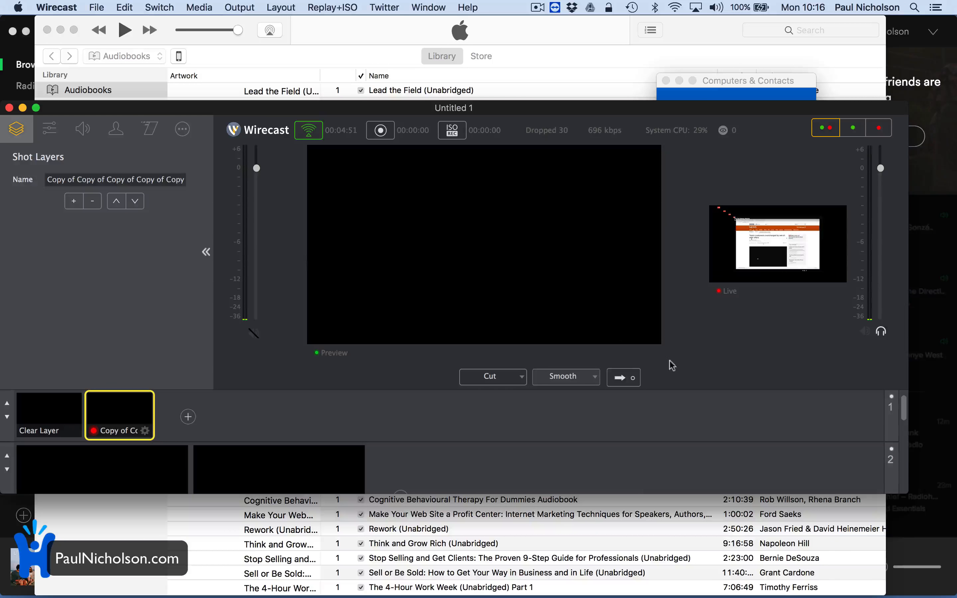
# - Take the empty shot live, then add the FaceTime HD Camera Video layer and send it live
pyautogui.click(629, 377)
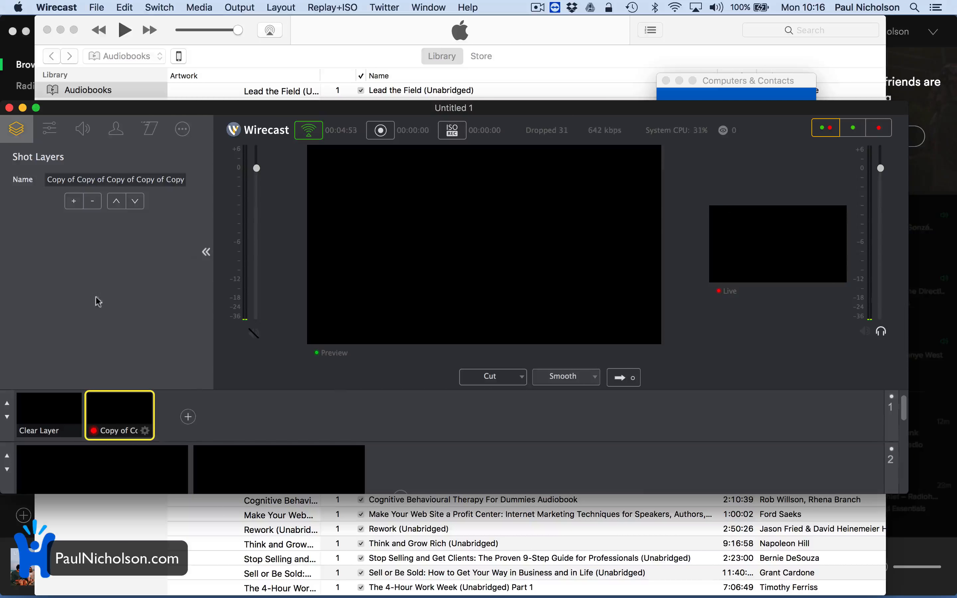
pyautogui.click(74, 201)
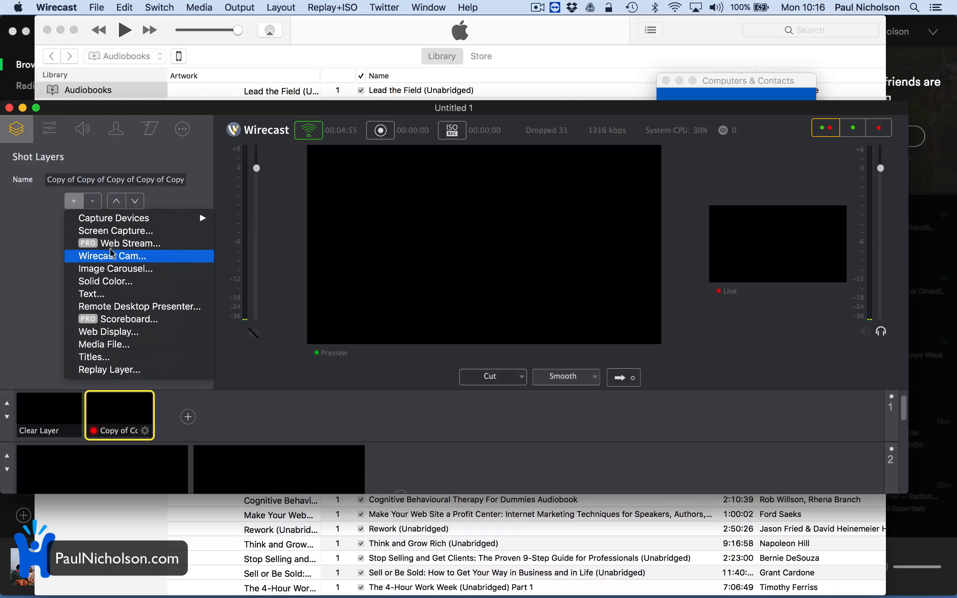
pyautogui.moveTo(133, 219)
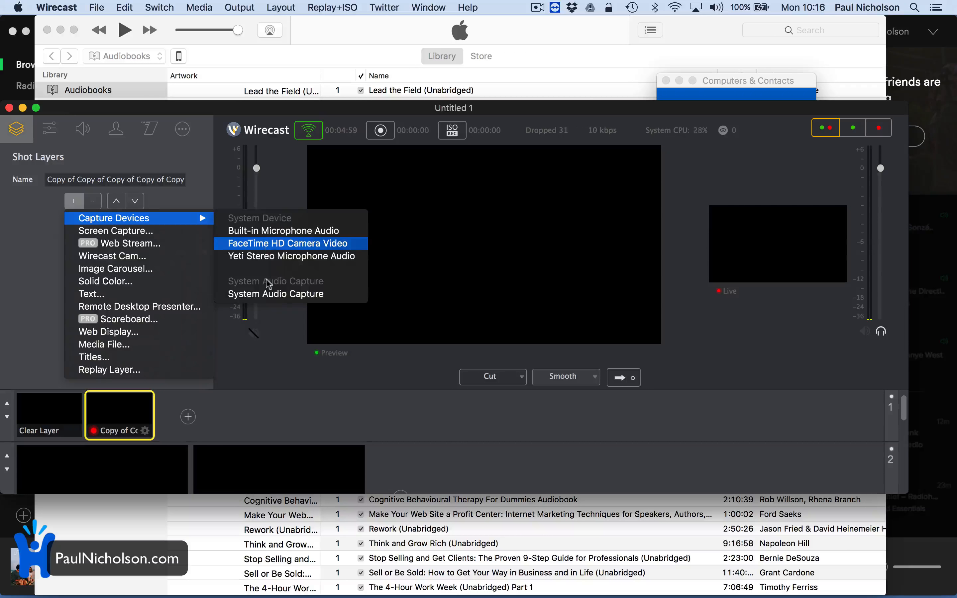
pyautogui.click(277, 243)
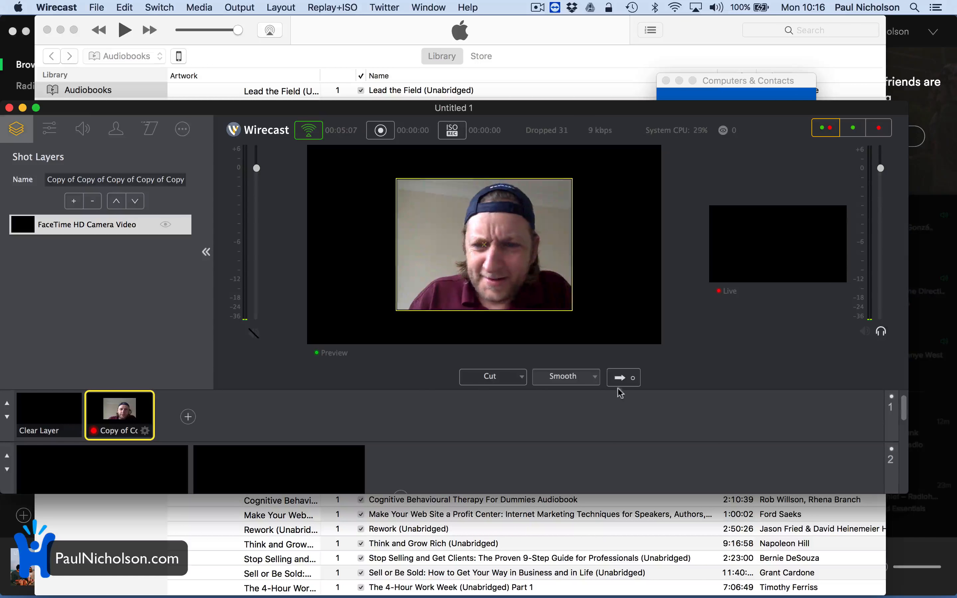
pyautogui.click(622, 378)
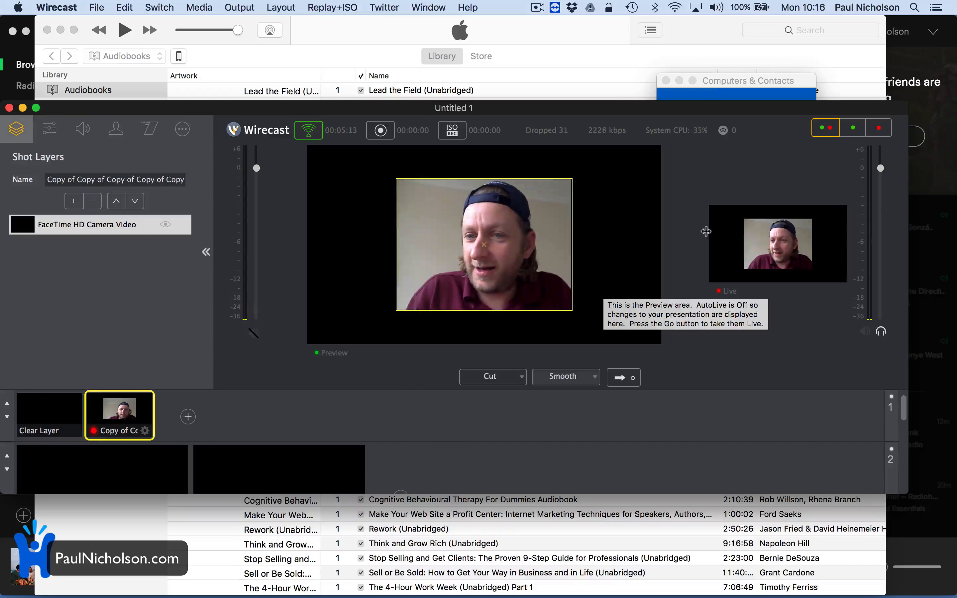
# - Exit full-screen playback in Chrome and mute the Facebook live video
pyautogui.click(535, 575)
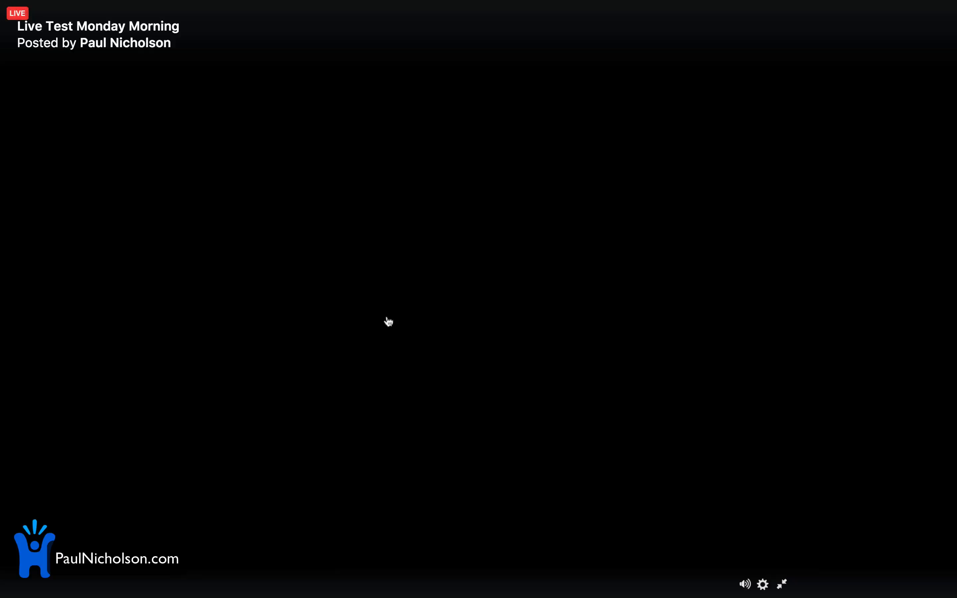
pyautogui.press('Escape')
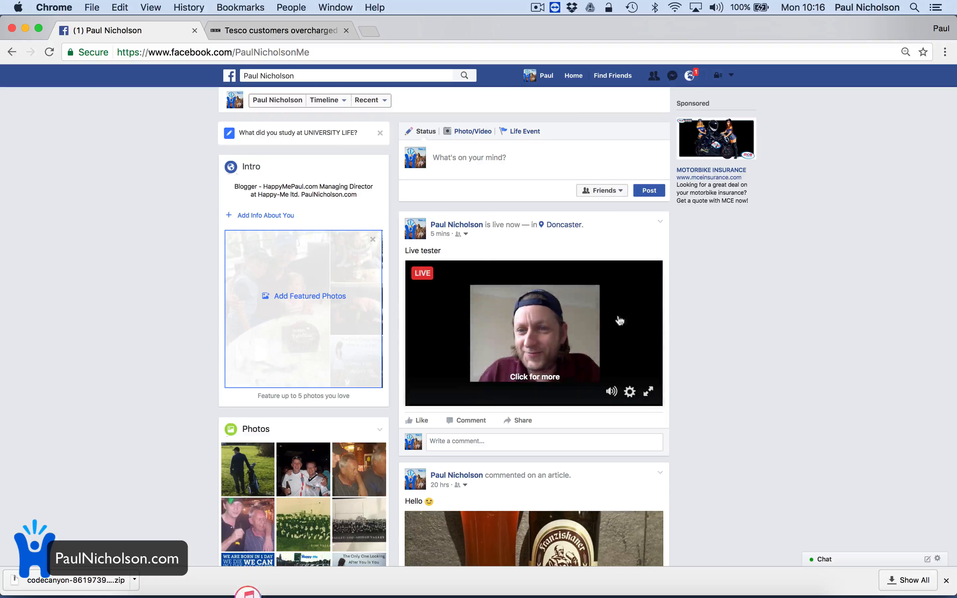
pyautogui.click(612, 391)
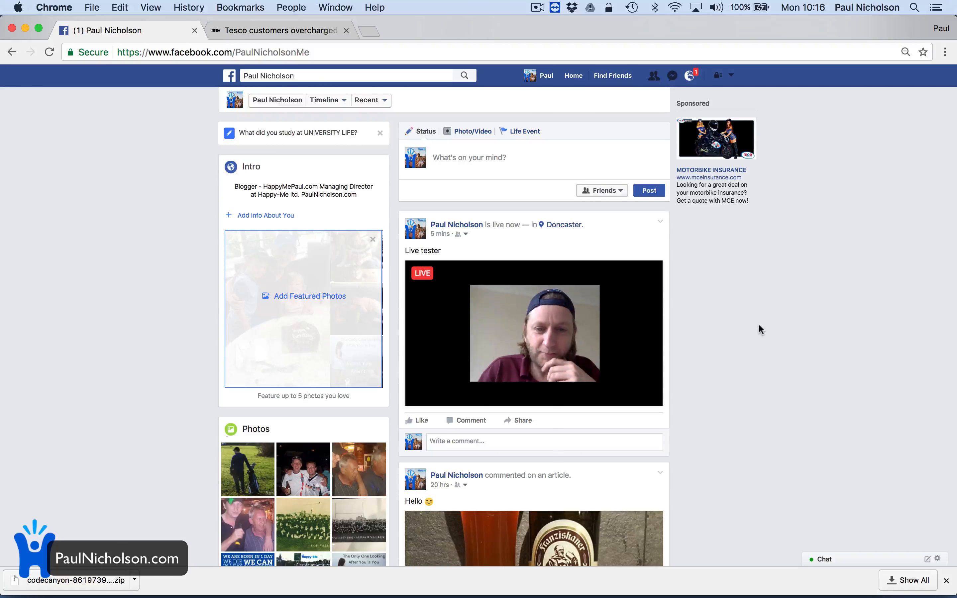
# - Bring Wirecast forward and remove the FaceTime camera layer from the shot
pyautogui.moveTo(668, 594)
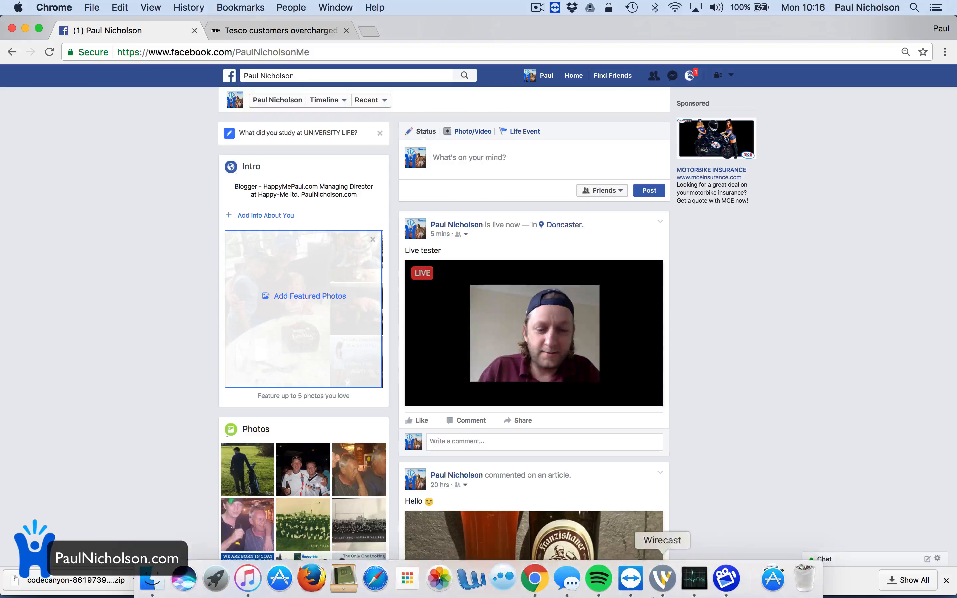
pyautogui.click(661, 584)
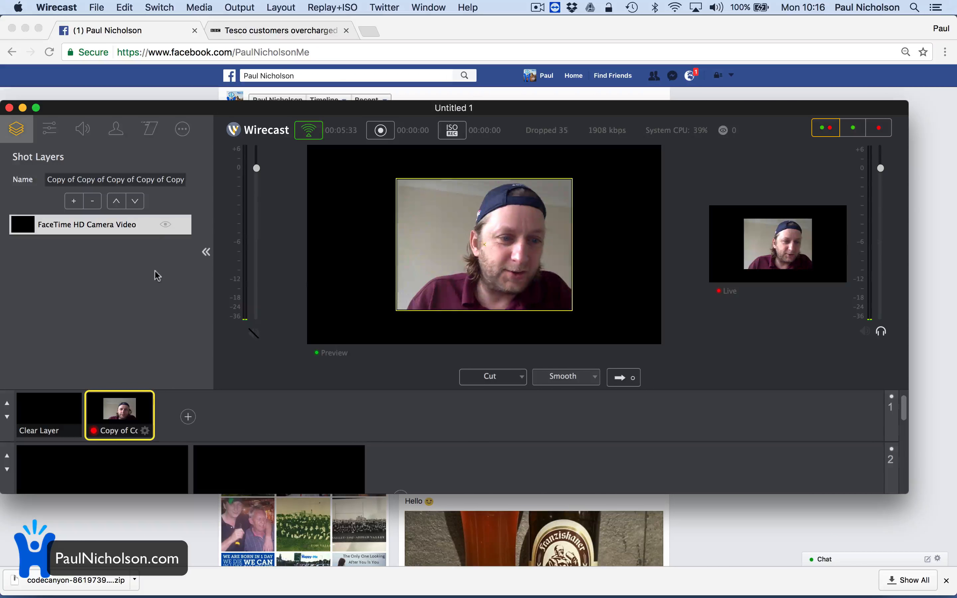
pyautogui.click(92, 201)
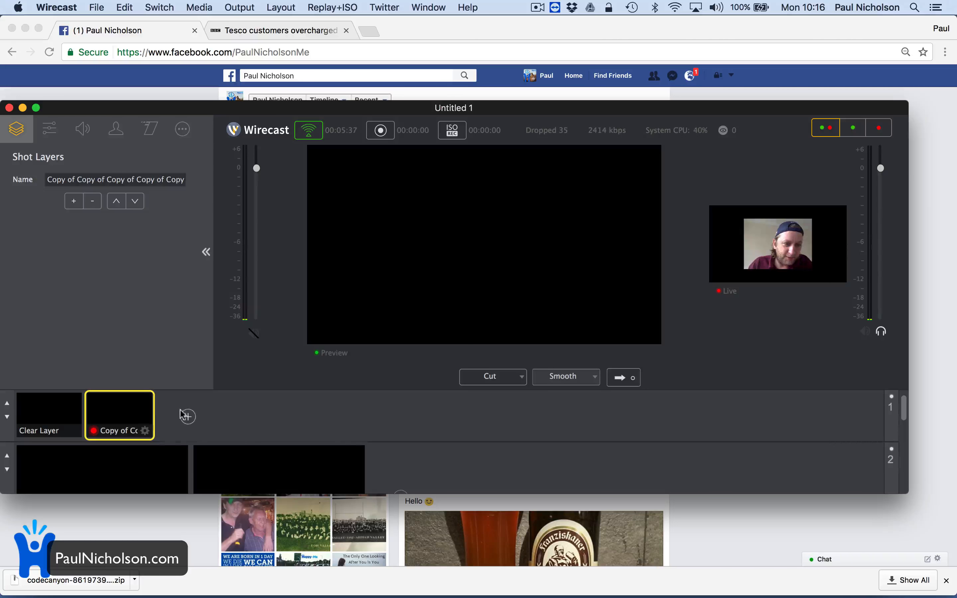
# - Add WOCB Facebook Comments.mp4 as a new media-file shot
pyautogui.click(187, 417)
pyautogui.scroll(-3, 262, 514)
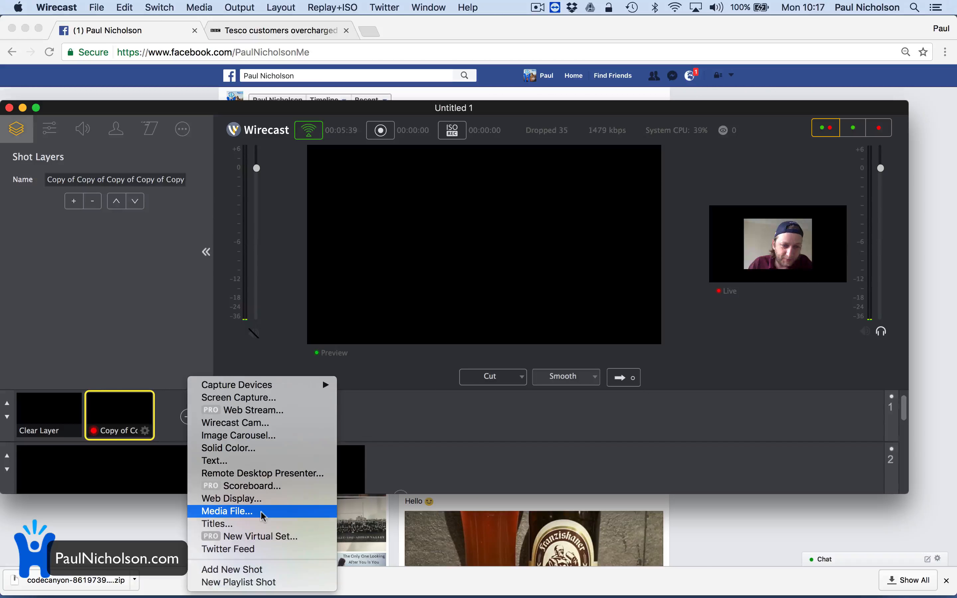
pyautogui.click(269, 512)
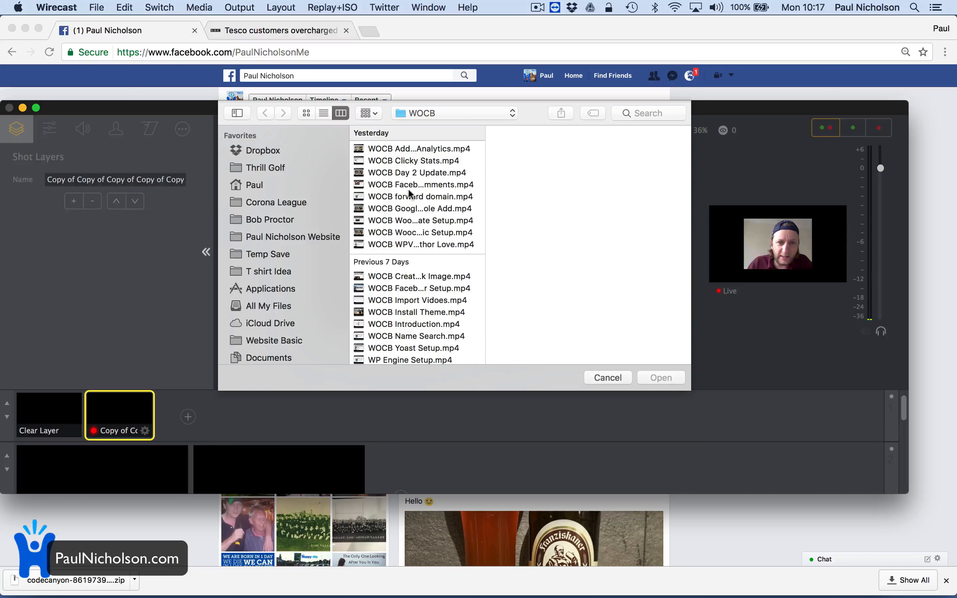
pyautogui.click(408, 186)
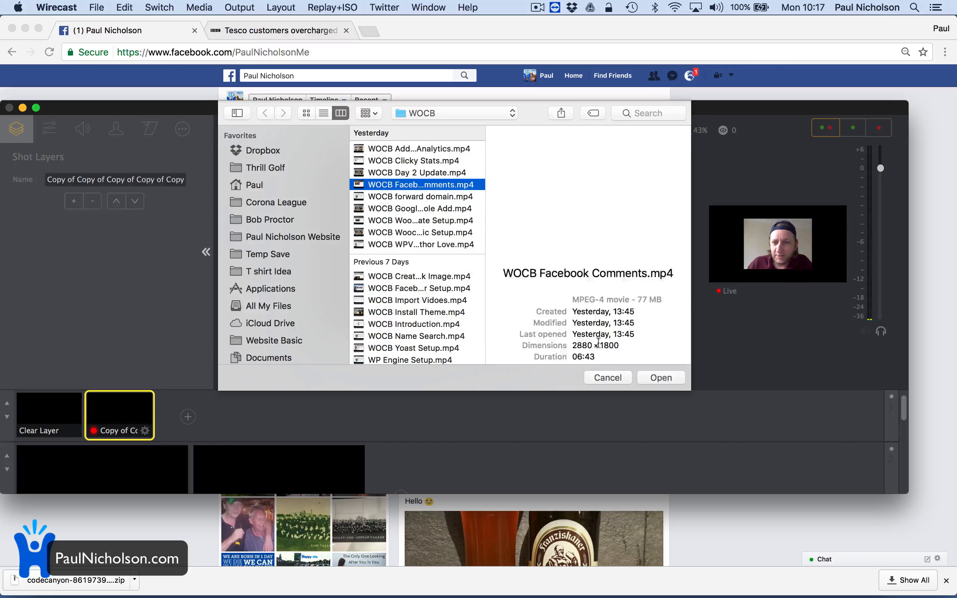
pyautogui.click(655, 377)
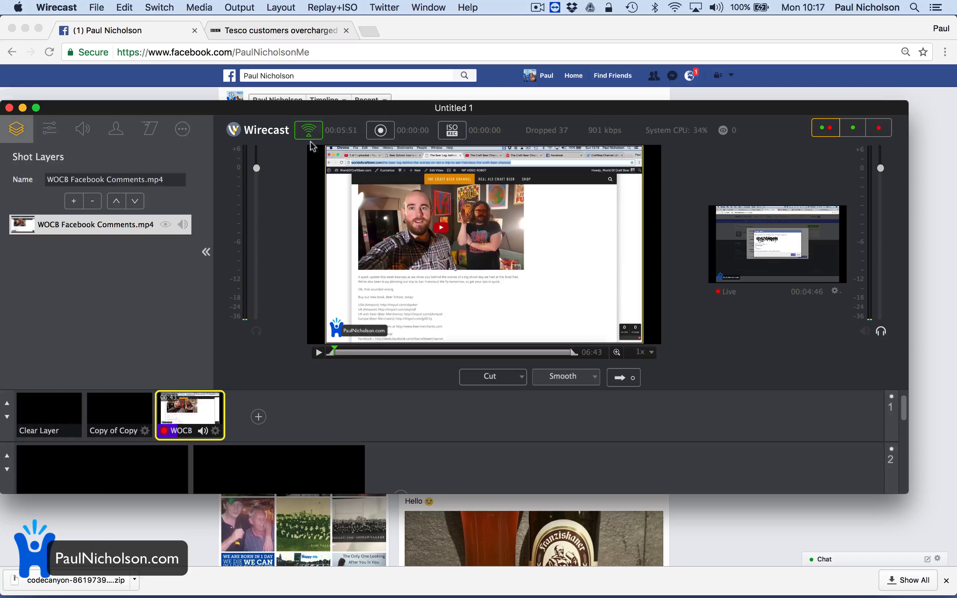
pyautogui.click(386, 6)
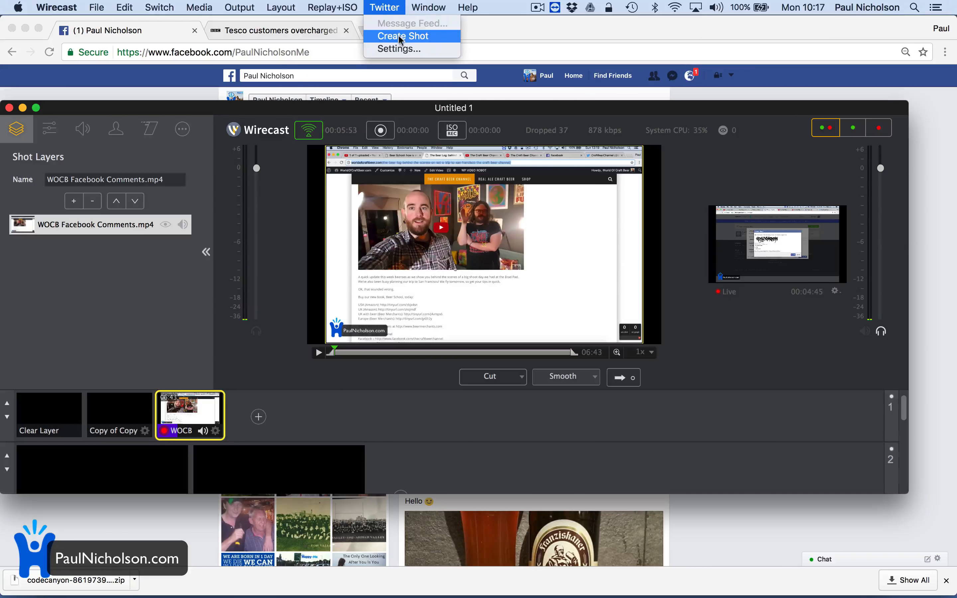
pyautogui.click(395, 47)
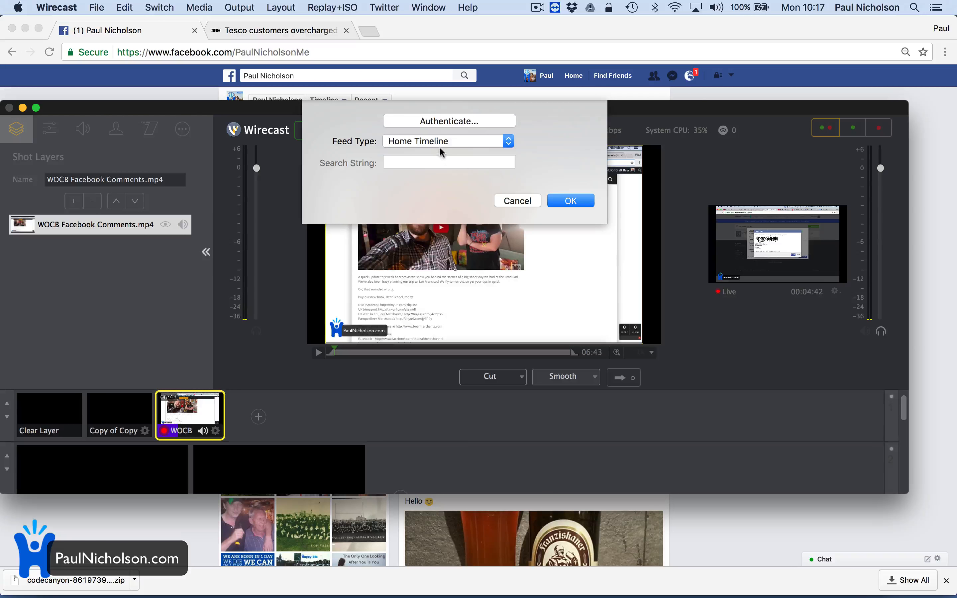
pyautogui.click(440, 149)
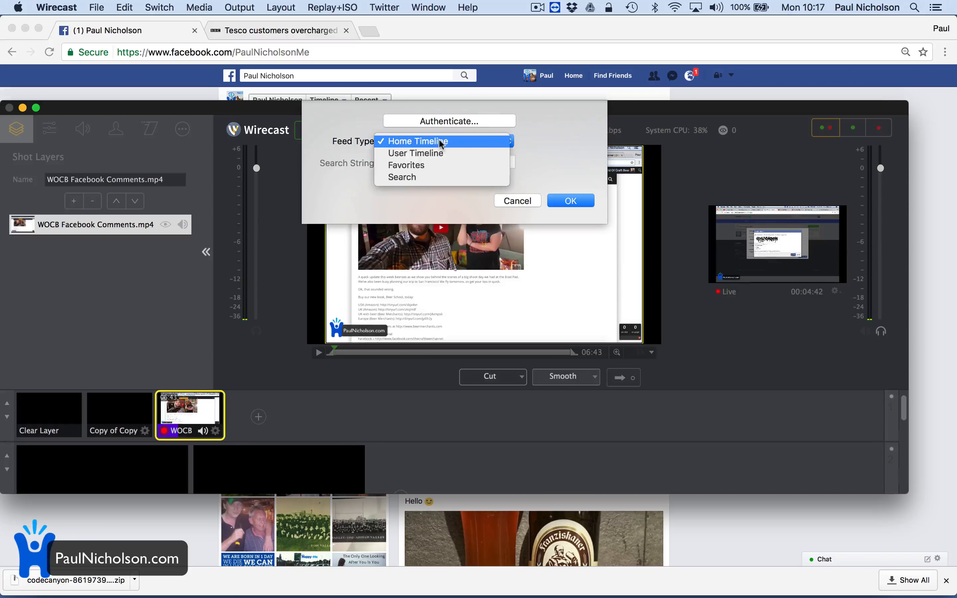
pyautogui.click(439, 177)
pyautogui.click(437, 163)
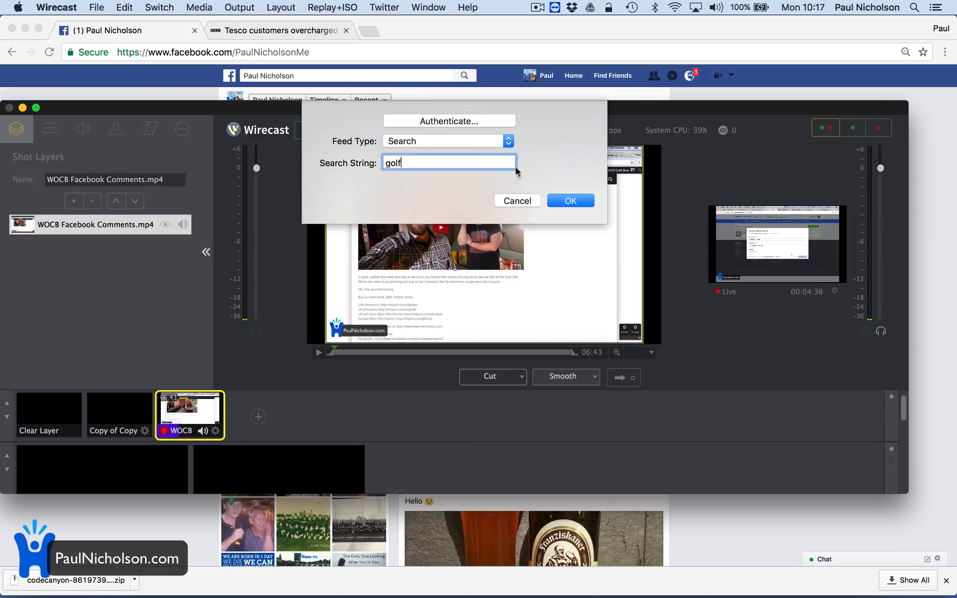
pyautogui.click(577, 203)
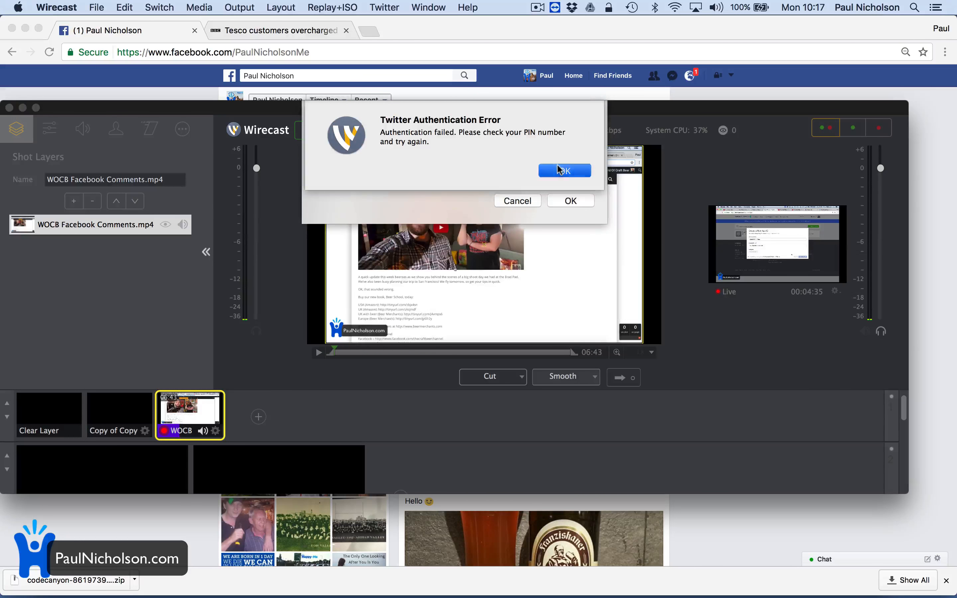
pyautogui.click(559, 170)
pyautogui.click(468, 122)
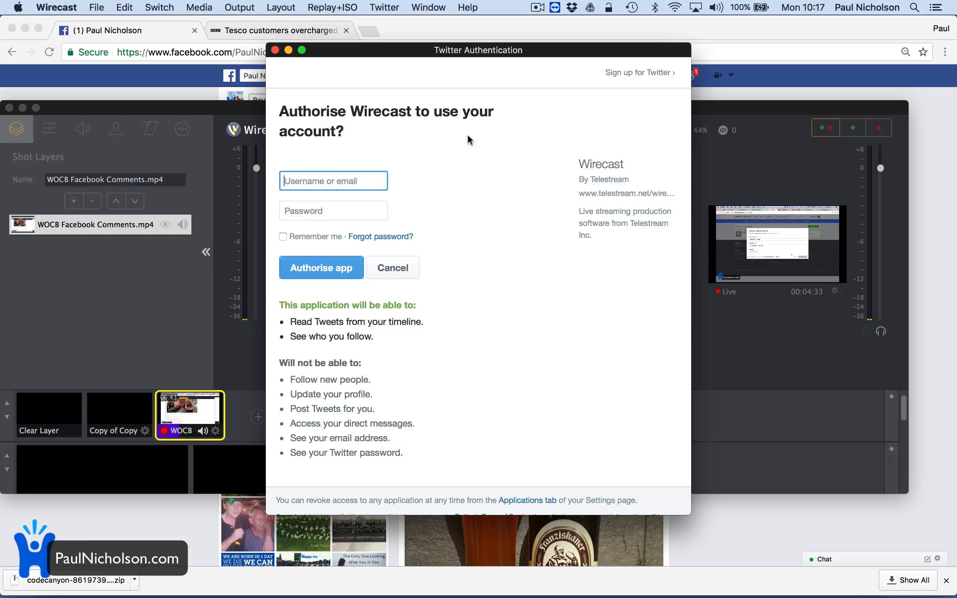
pyautogui.click(275, 50)
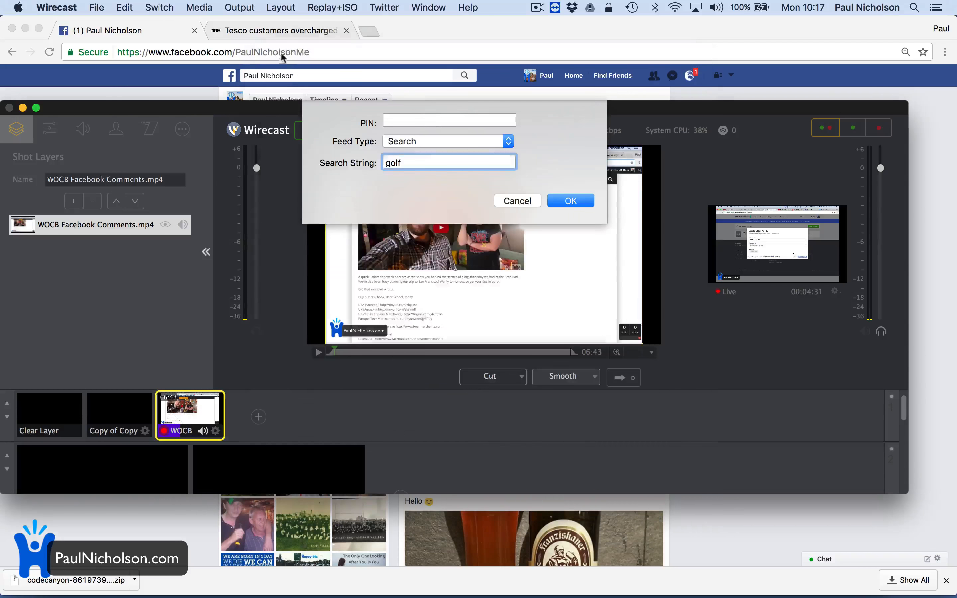
pyautogui.click(505, 202)
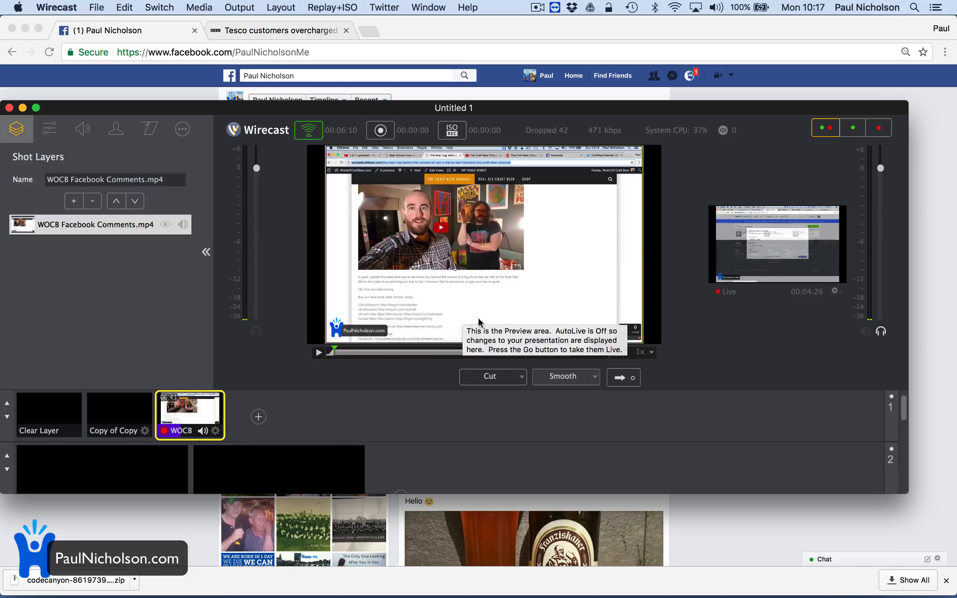
pyautogui.click(382, 7)
# - Create a Twitter lower-third New Shot, load it into preview and hide Shot Layers
pyautogui.click(387, 36)
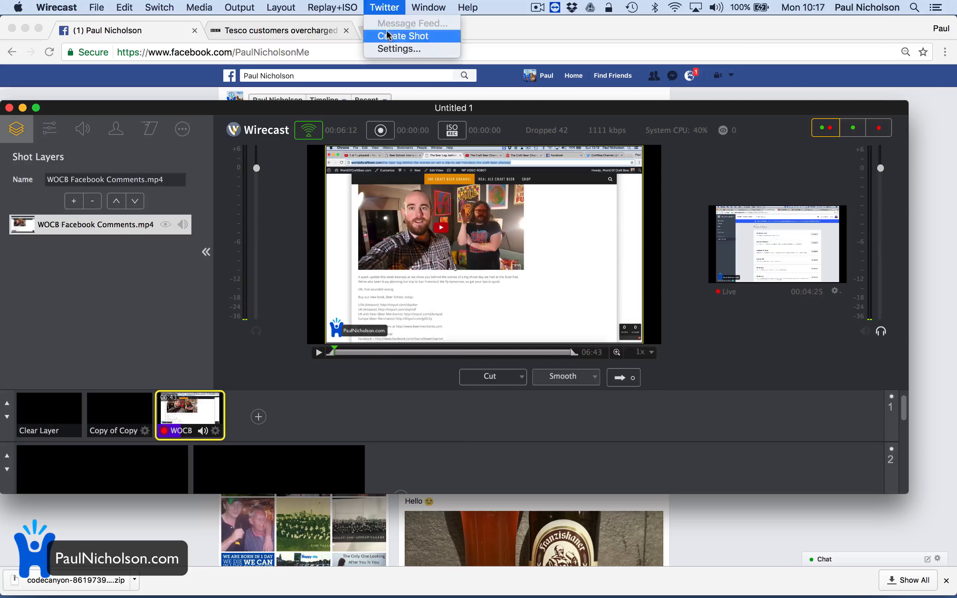
pyautogui.click(384, 7)
pyautogui.click(239, 414)
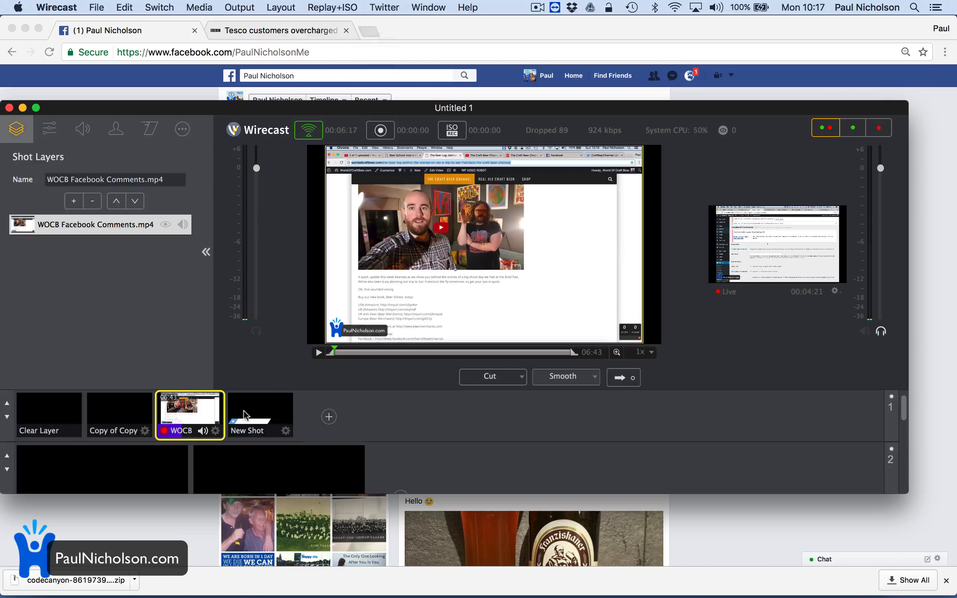
pyautogui.click(253, 417)
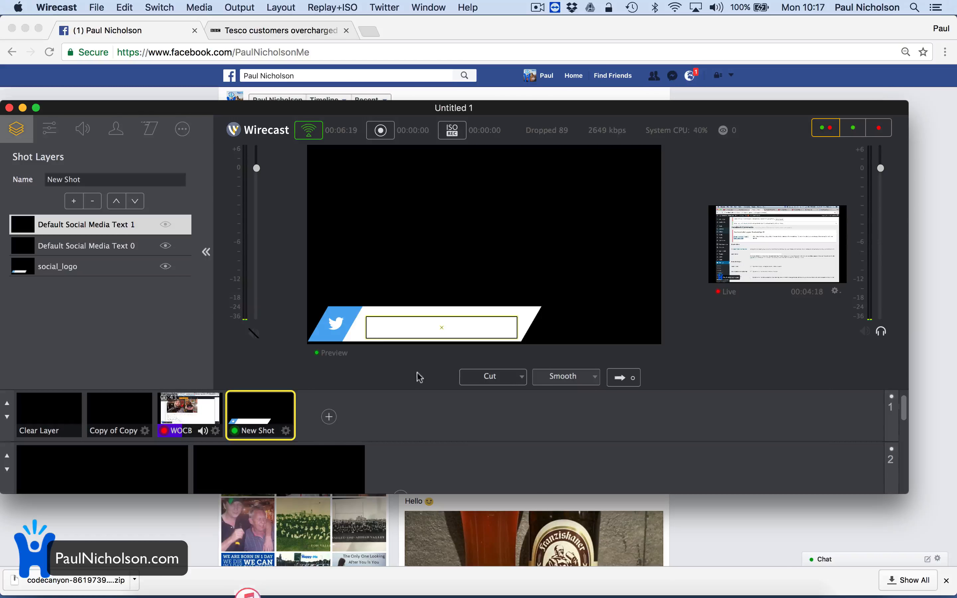
pyautogui.doubleClick(260, 422)
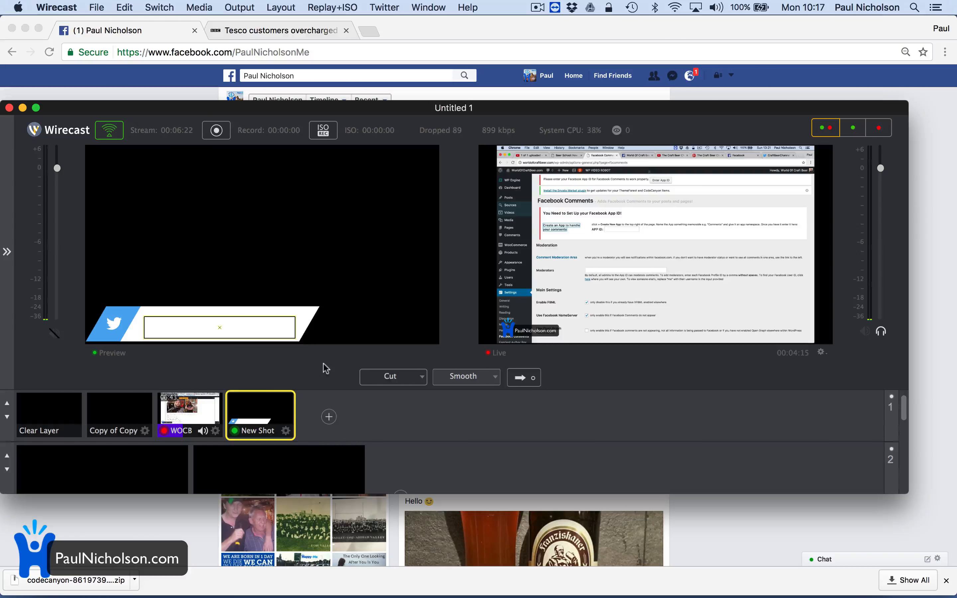
# - Briefly take New Shot live, put WOCB live, return New Shot to preview, reshow layers
pyautogui.click(525, 381)
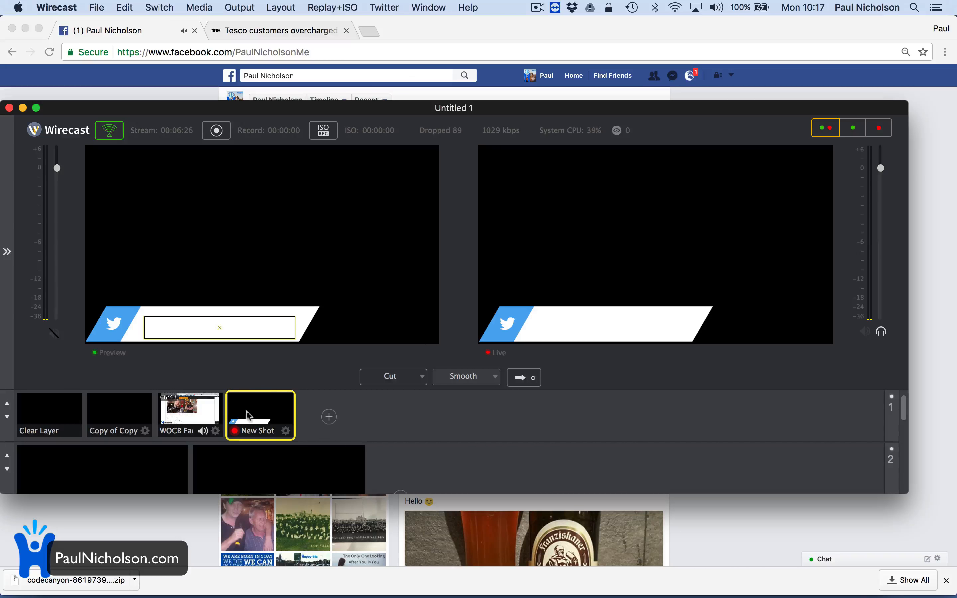
pyautogui.click(181, 418)
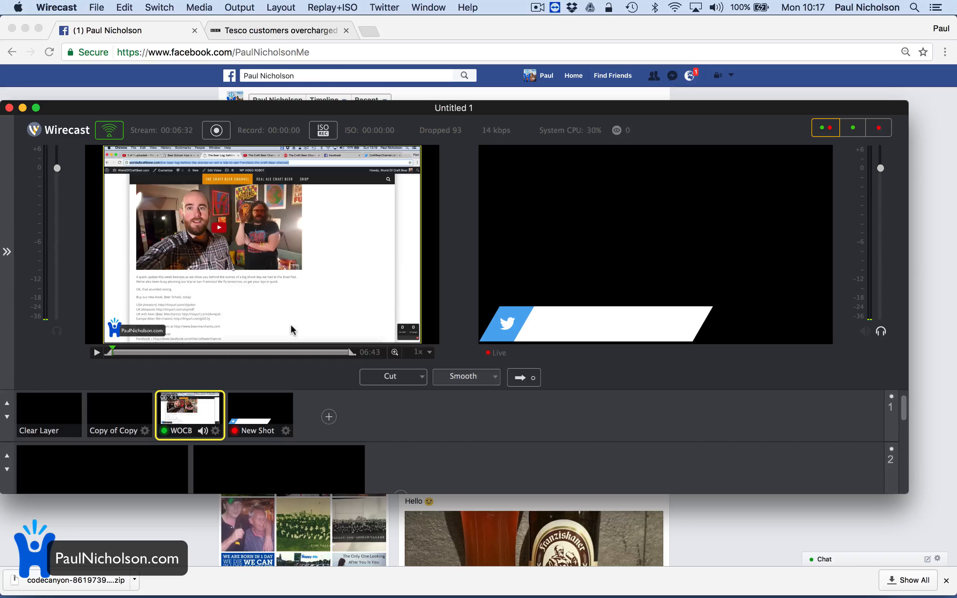
pyautogui.click(523, 377)
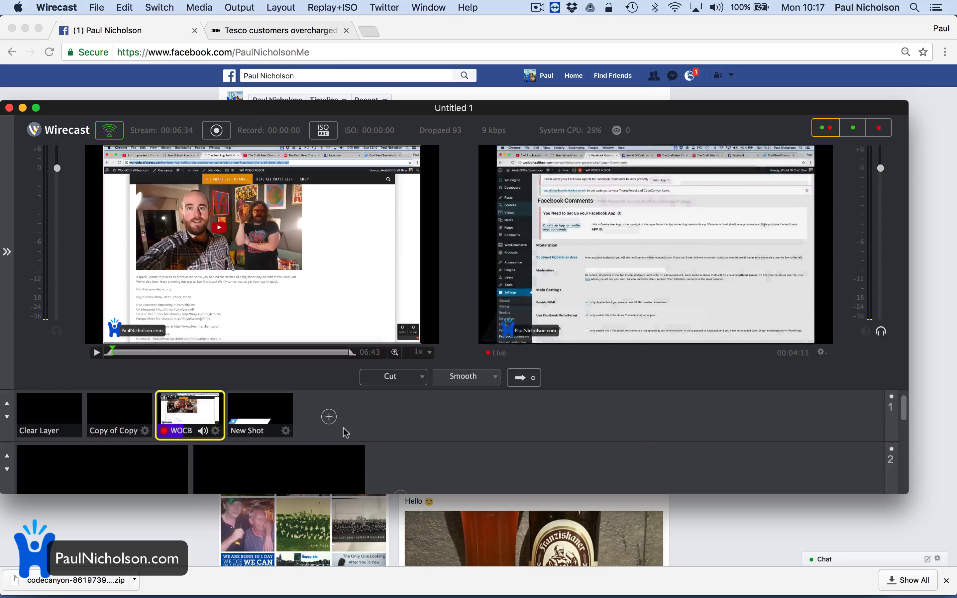
pyautogui.click(260, 420)
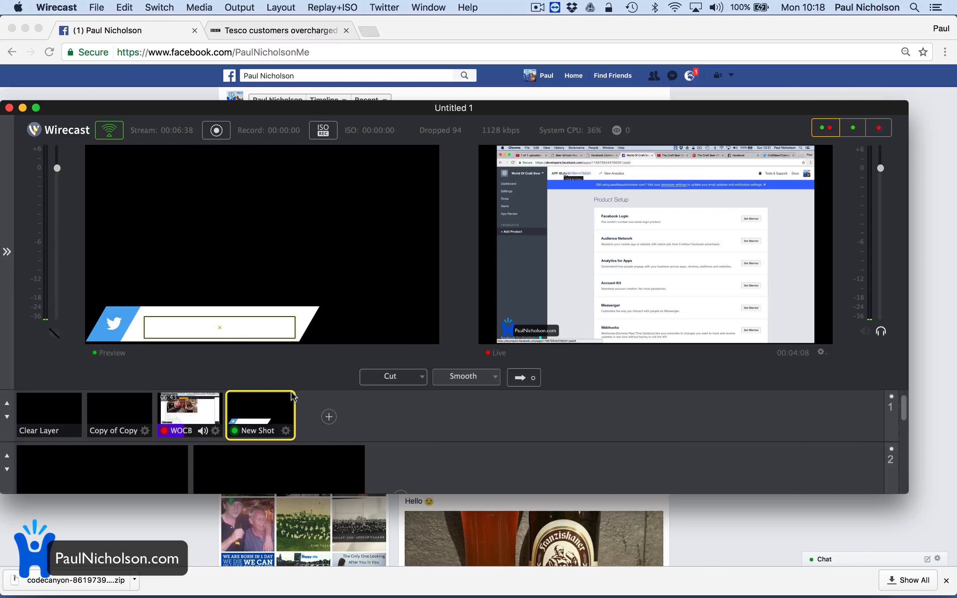
pyautogui.click(7, 251)
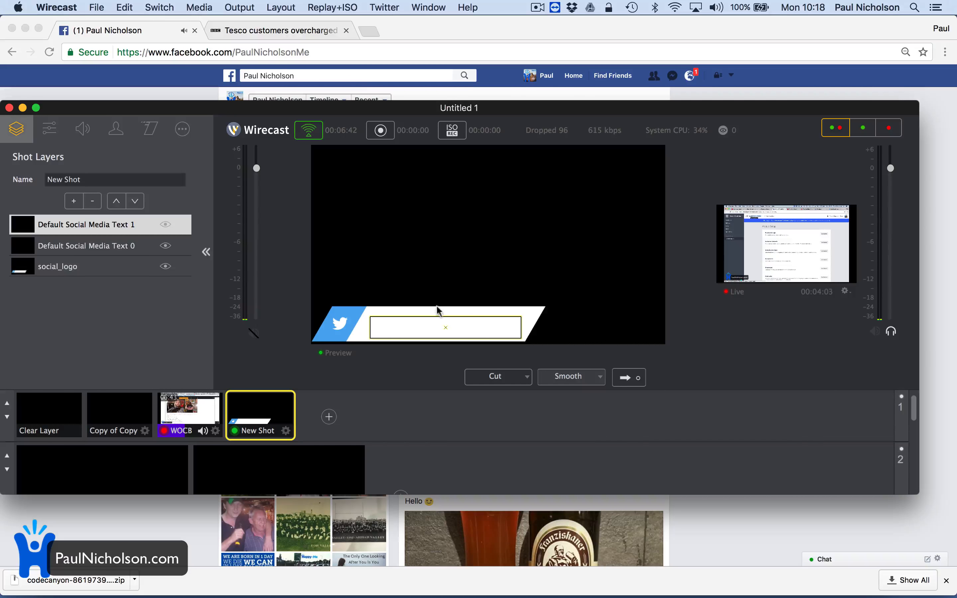
# - Browse the Layout, Output and Switch menus, then open the Shot Layers add-layer menu
pyautogui.click(277, 7)
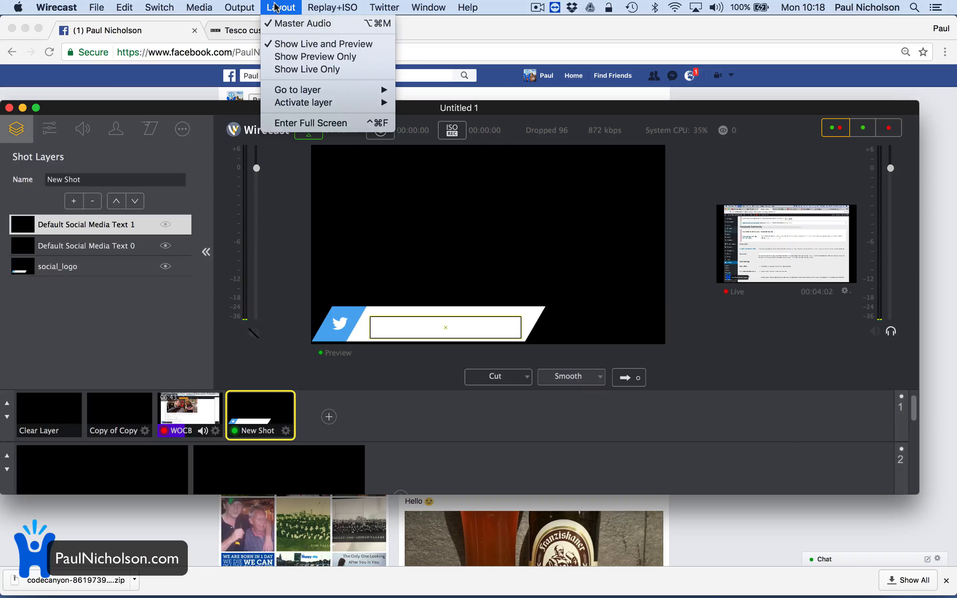
pyautogui.moveTo(348, 91)
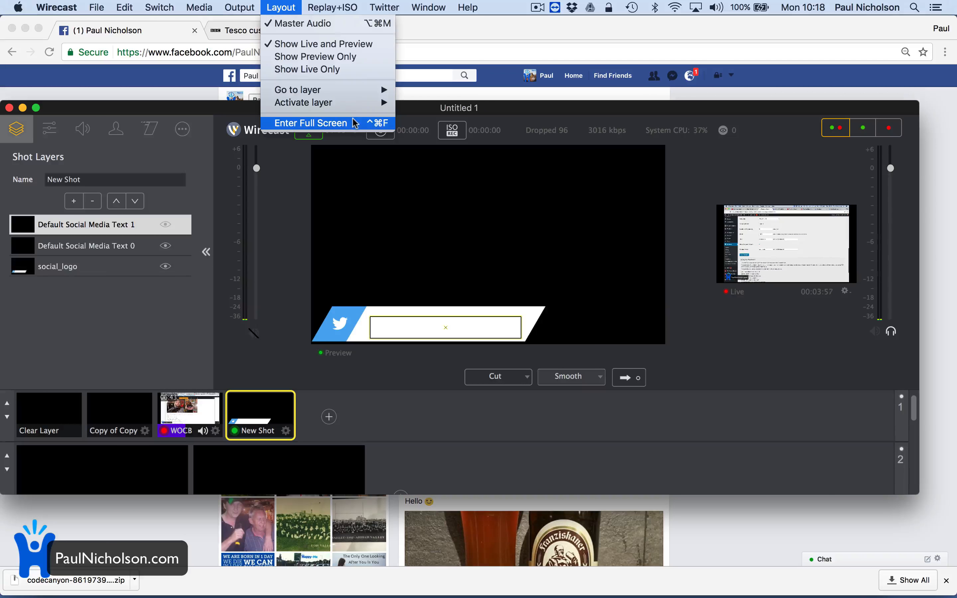
pyautogui.moveTo(235, 11)
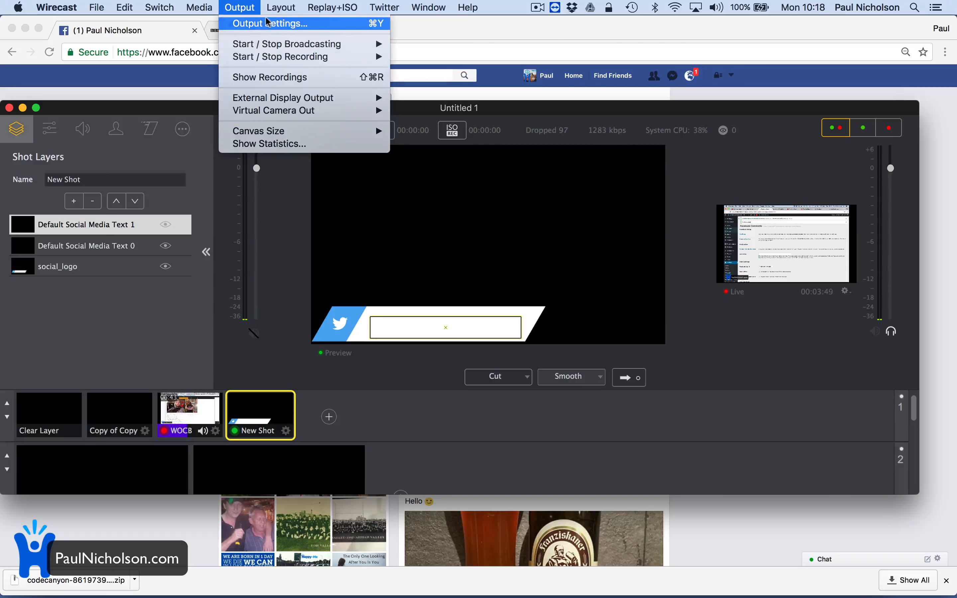
pyautogui.moveTo(159, 8)
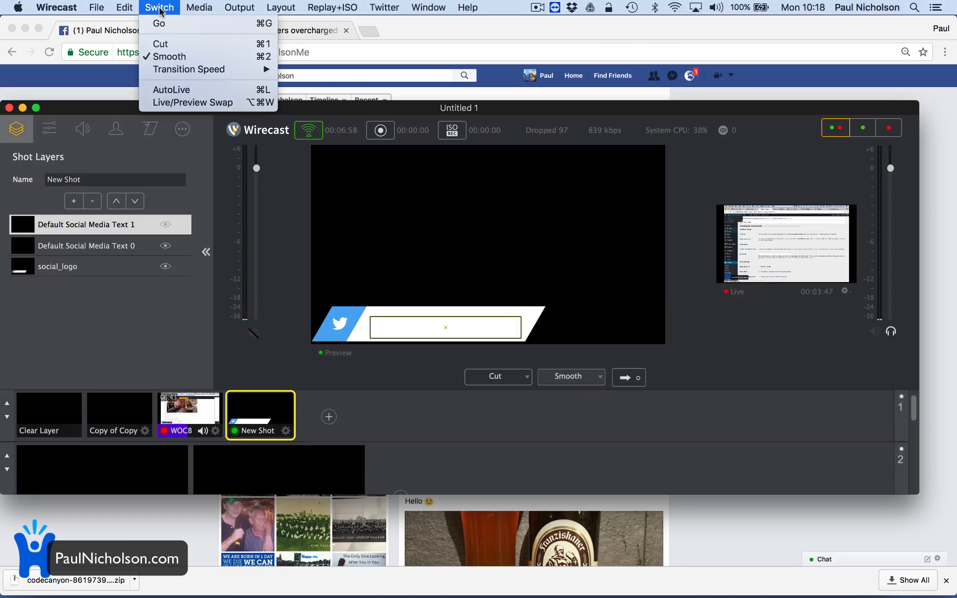
pyautogui.click(117, 226)
pyautogui.click(75, 201)
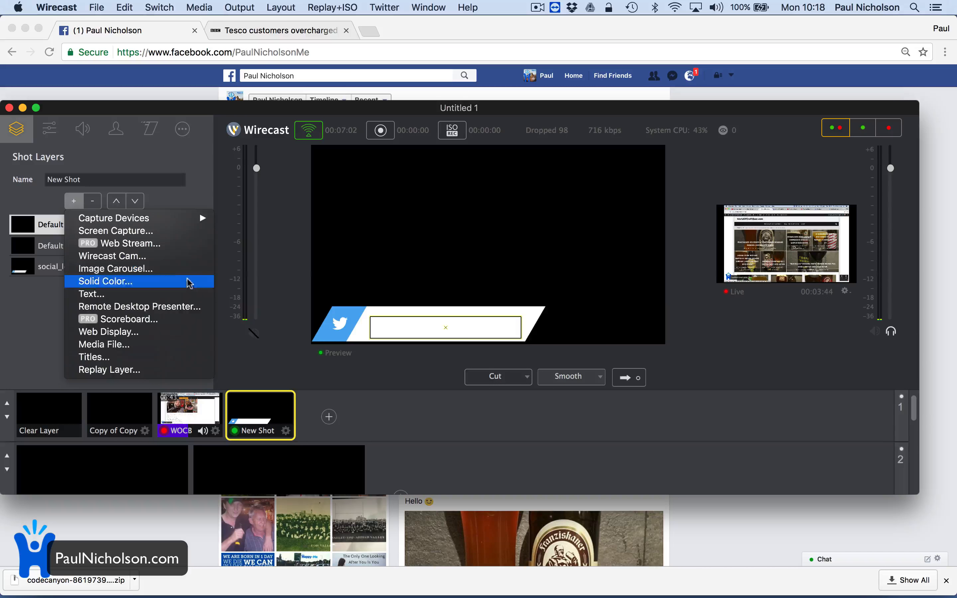
# - Try adding Scoreboard and Web Display layers, cancel both, then bring Chrome's Facebook tab forward
pyautogui.click(182, 320)
pyautogui.click(501, 198)
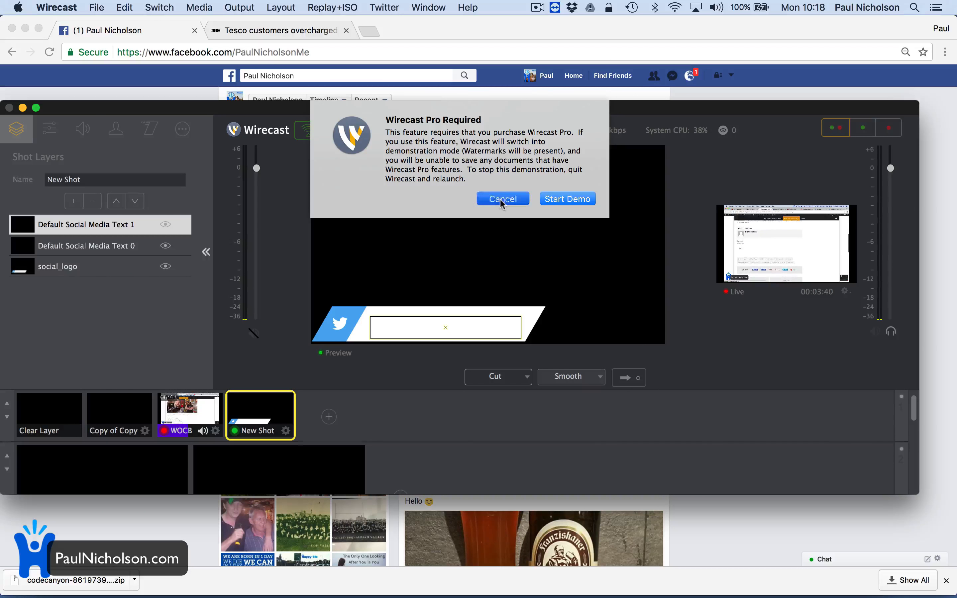
pyautogui.click(75, 201)
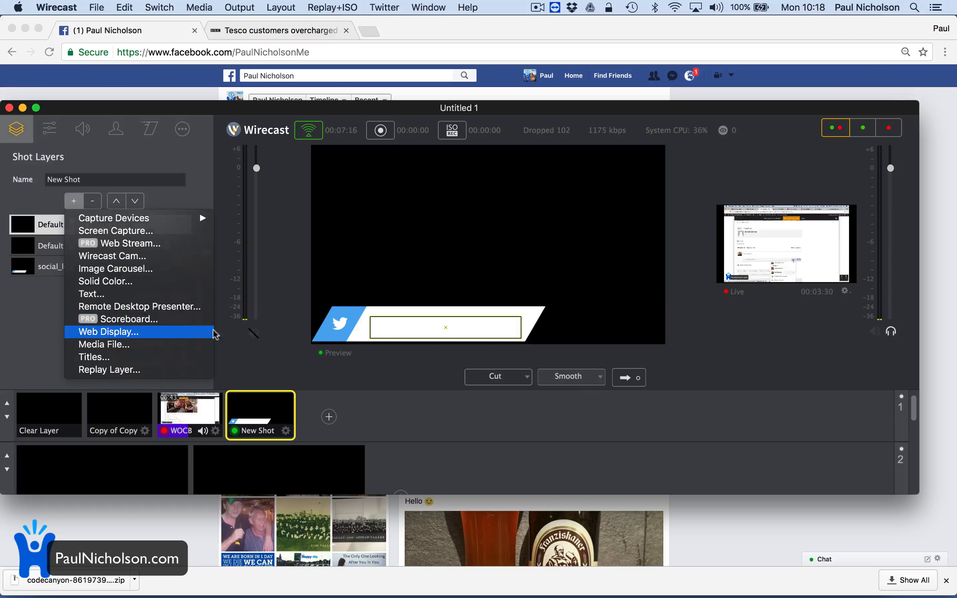
pyautogui.click(222, 335)
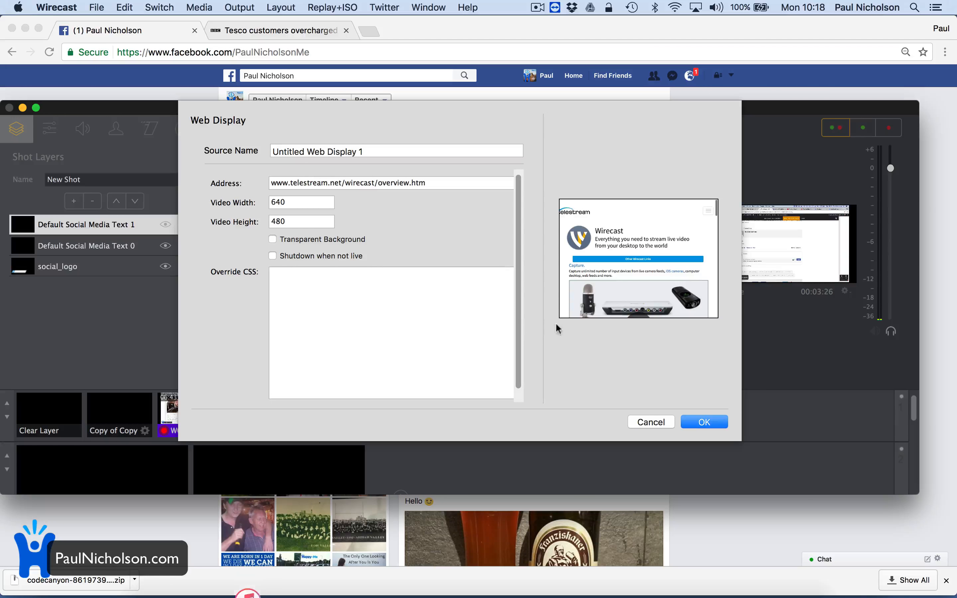
pyautogui.click(651, 422)
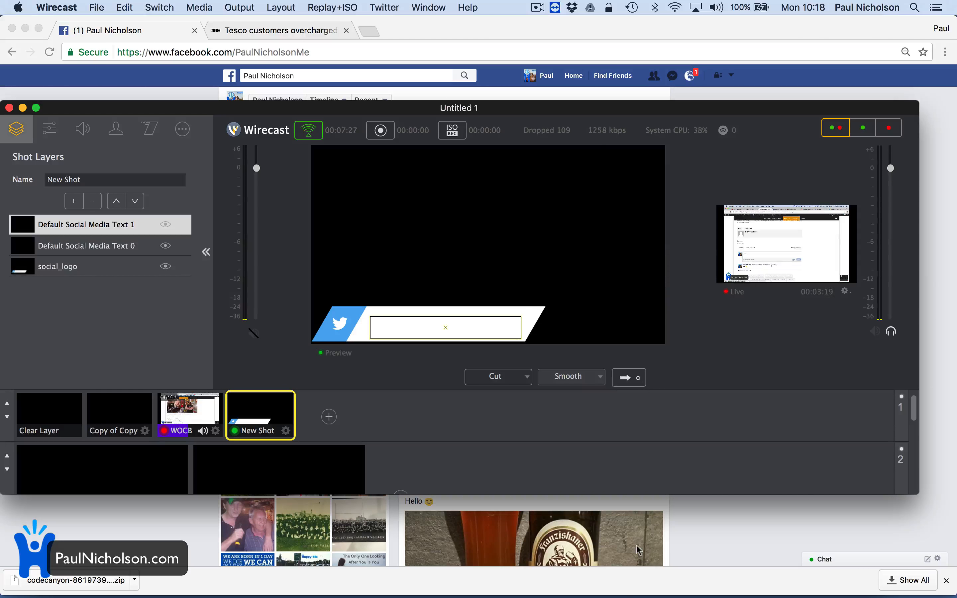
pyautogui.click(730, 528)
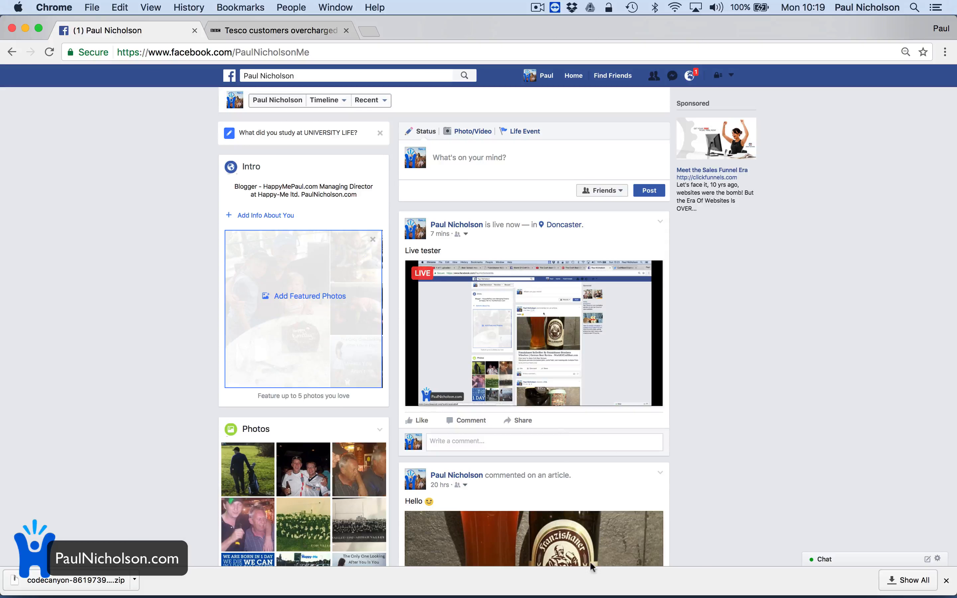
pyautogui.click(660, 589)
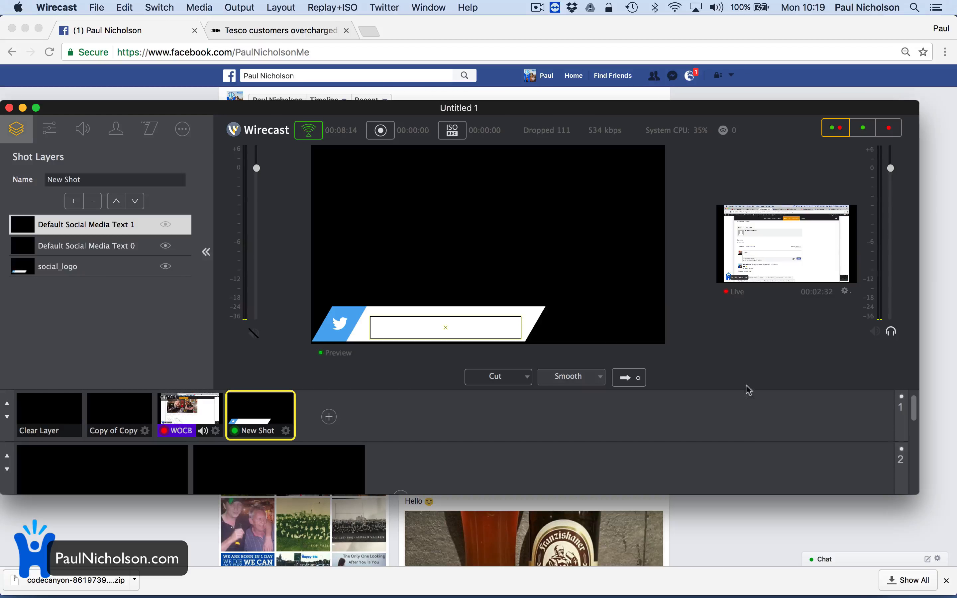
pyautogui.click(746, 523)
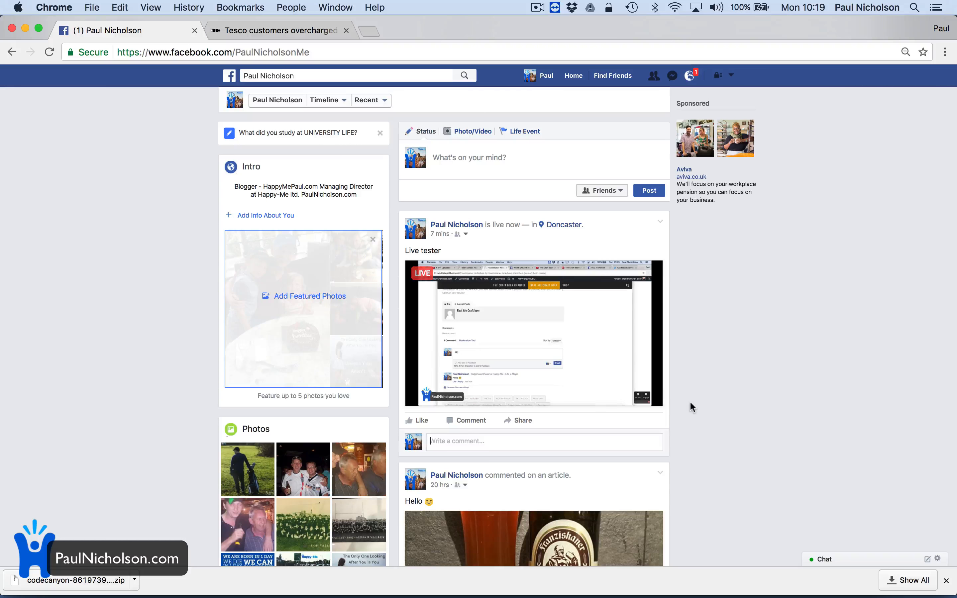